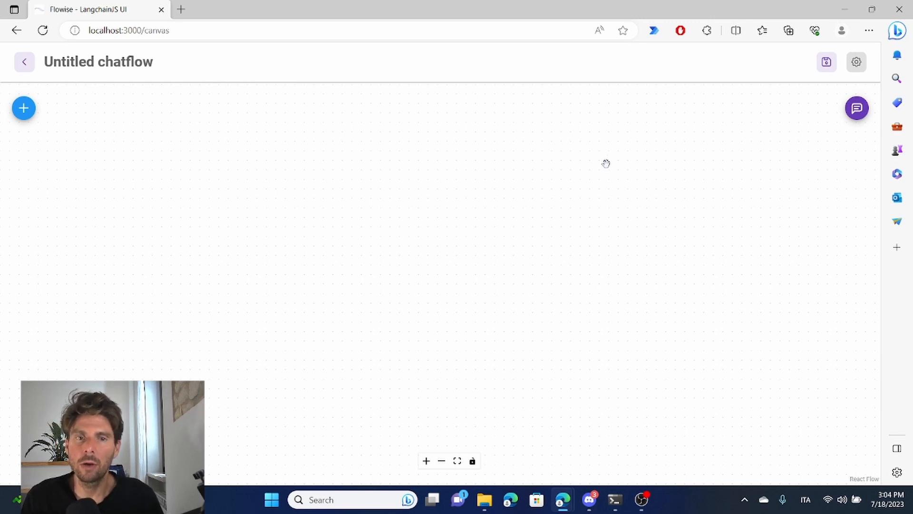
Step: Add a Multi Prompt Chain node to the empty chatflow canvas
{"action": "left_click", "coordinate": [26, 111]}
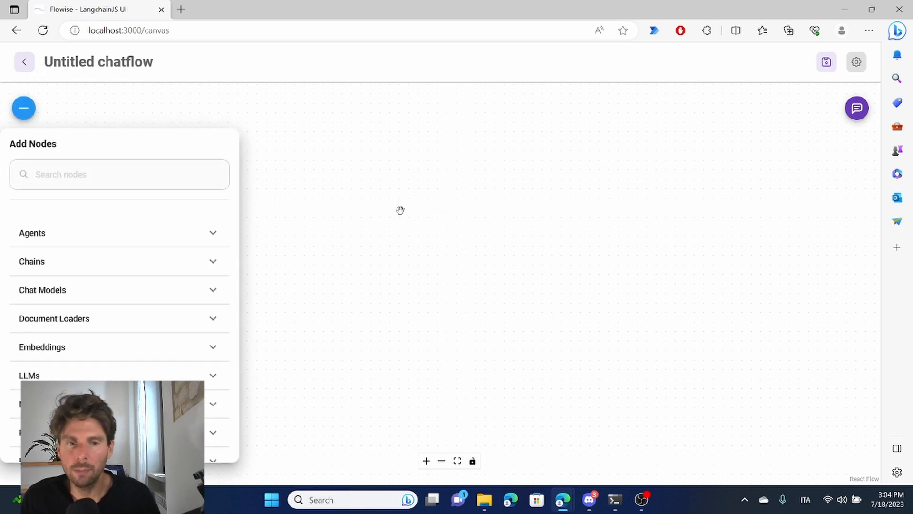
{"action": "left_click", "coordinate": [99, 266]}
{"action": "scroll", "coordinate": [99, 283], "scroll_direction": "down", "scroll_amount": 4}
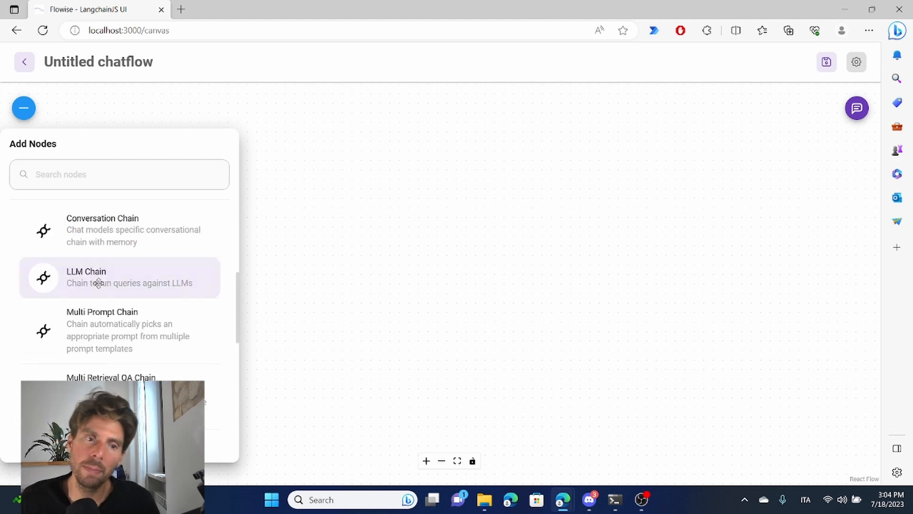
{"action": "left_click_drag", "start_coordinate": [132, 344], "coordinate": [520, 178]}
{"action": "left_click", "coordinate": [384, 175]}
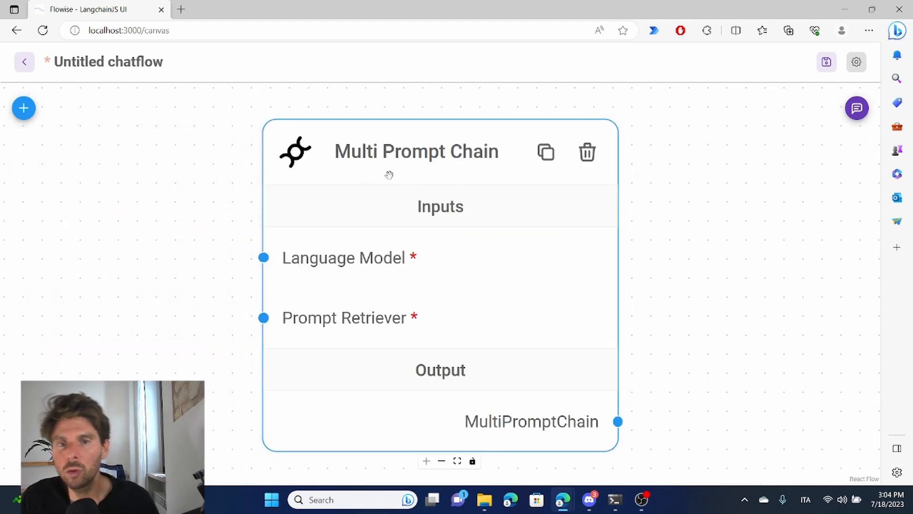
Step: Add a ChatOpenAI chat model node beside the Multi Prompt Chain node
{"action": "scroll", "coordinate": [455, 163], "scroll_direction": "down", "scroll_amount": 1}
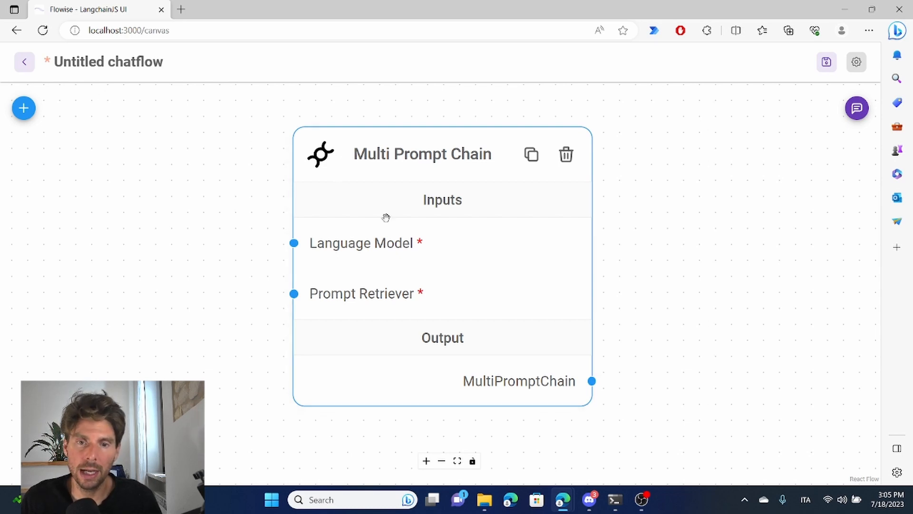
{"action": "scroll", "coordinate": [414, 234], "scroll_direction": "down", "scroll_amount": 3}
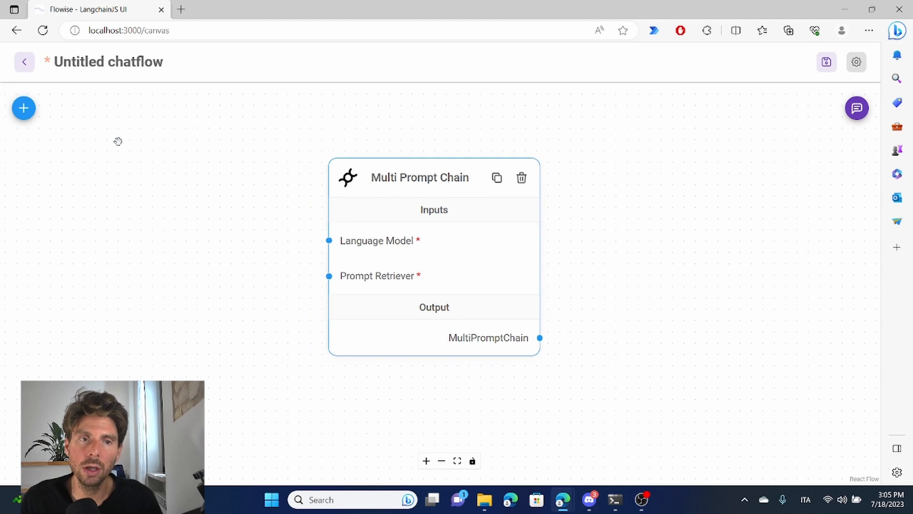
{"action": "left_click", "coordinate": [23, 109]}
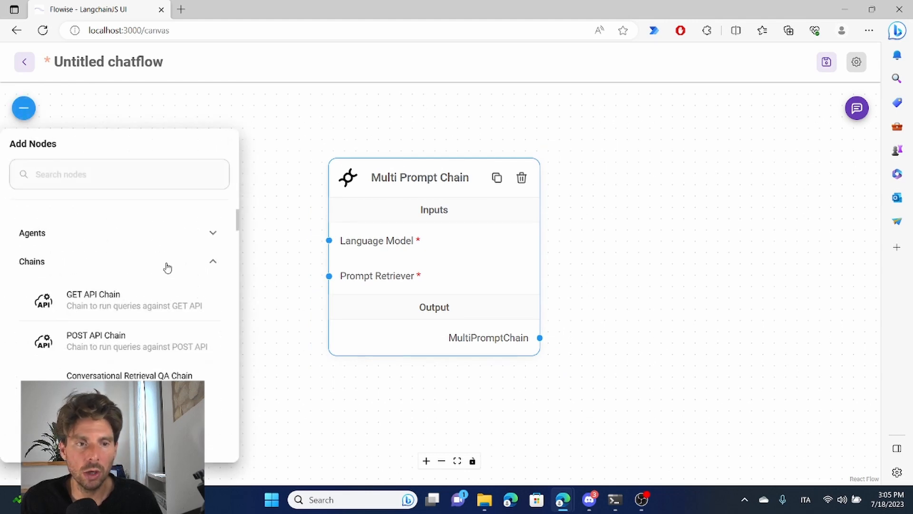
{"action": "left_click", "coordinate": [61, 266]}
{"action": "left_click", "coordinate": [61, 290]}
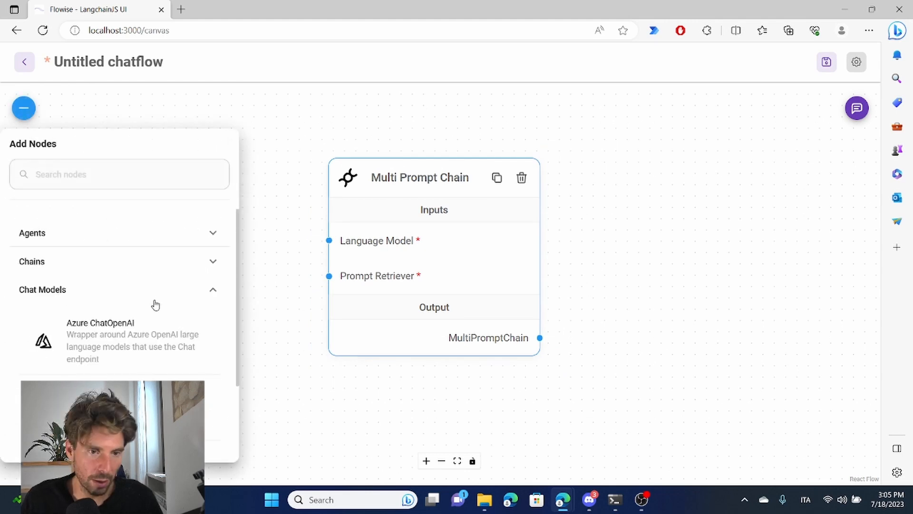
{"action": "scroll", "coordinate": [156, 304], "scroll_direction": "down", "scroll_amount": 3}
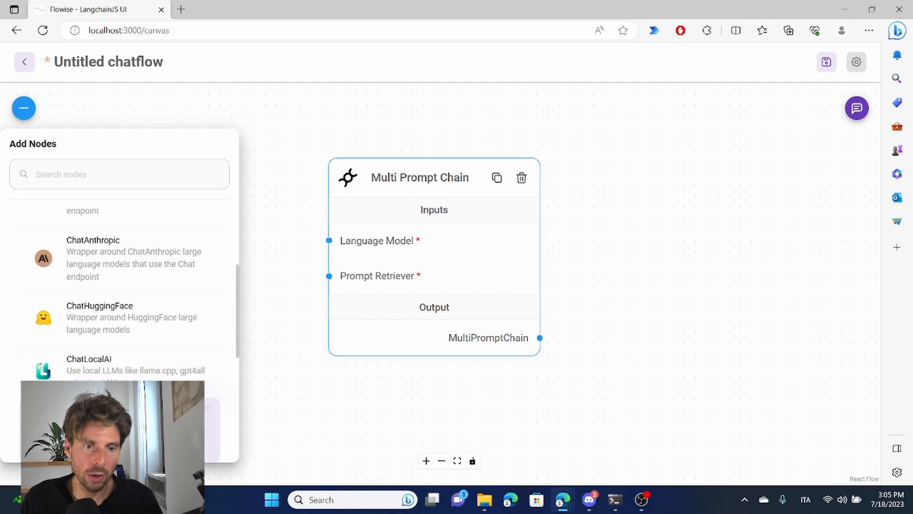
{"action": "left_click_drag", "start_coordinate": [212, 418], "coordinate": [196, 105]}
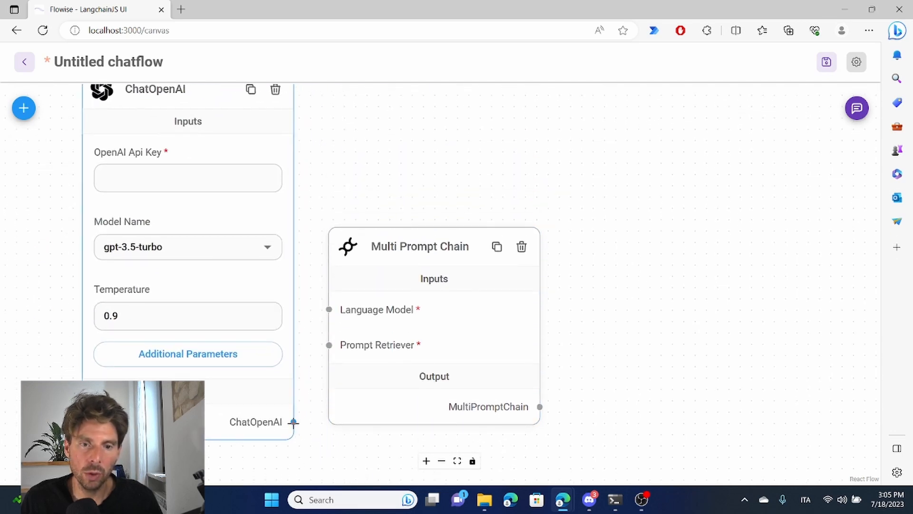
Step: Connect the ChatOpenAI output to the Multi Prompt Chain's Language Model input and space the two nodes apart
{"action": "left_click_drag", "start_coordinate": [294, 422], "coordinate": [329, 310]}
{"action": "left_click_drag", "start_coordinate": [408, 257], "coordinate": [551, 286]}
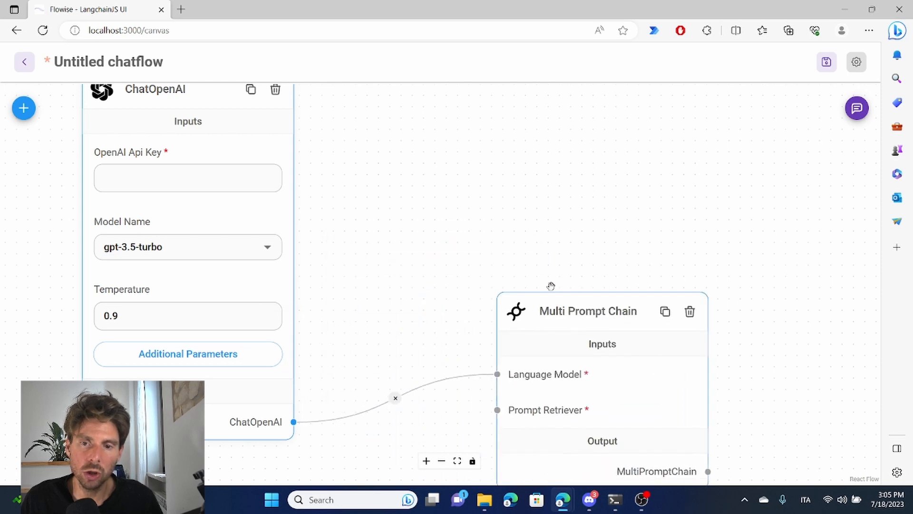
{"action": "scroll", "coordinate": [483, 257], "scroll_direction": "down", "scroll_amount": 4}
{"action": "left_click_drag", "start_coordinate": [321, 157], "coordinate": [381, 117]}
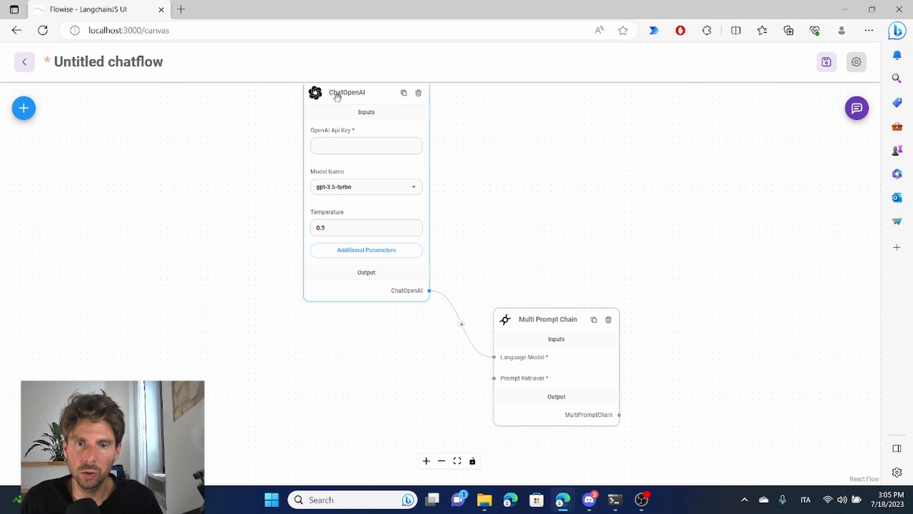
Step: Paste the OpenAI API key into the ChatOpenAI node and set its temperature to 0.7
{"action": "left_click", "coordinate": [417, 146]}
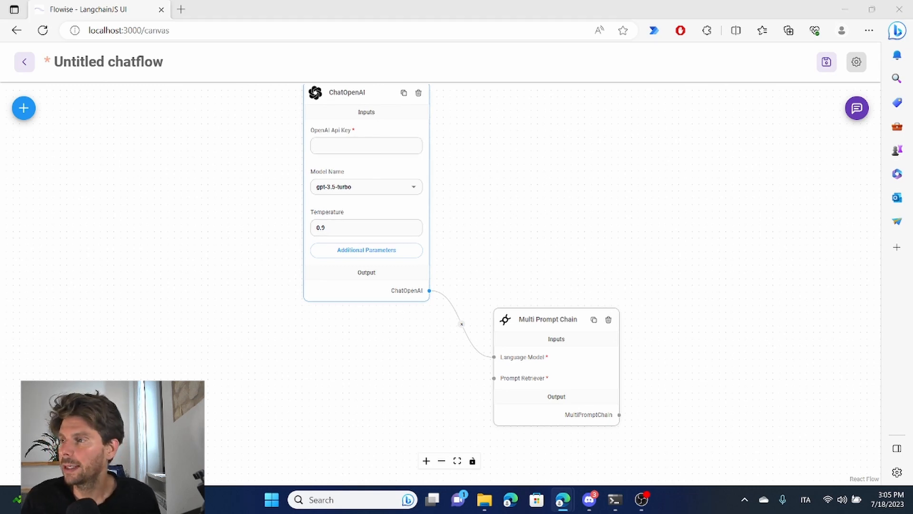
{"action": "left_click", "coordinate": [366, 146]}
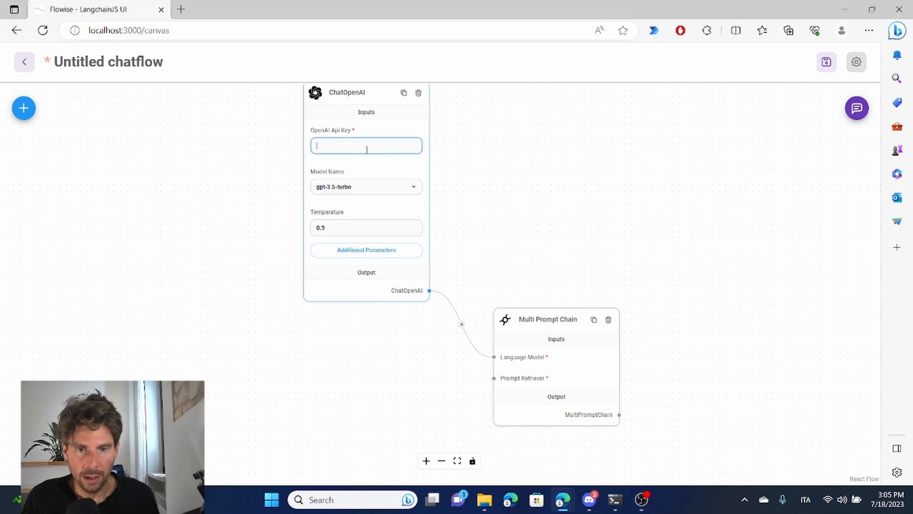
{"action": "key", "text": "ctrl+v"}
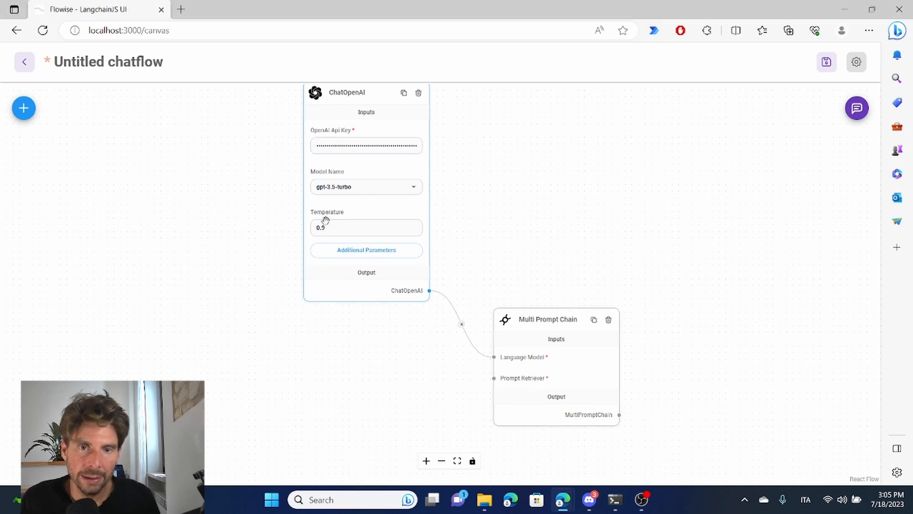
{"action": "left_click", "coordinate": [365, 226]}
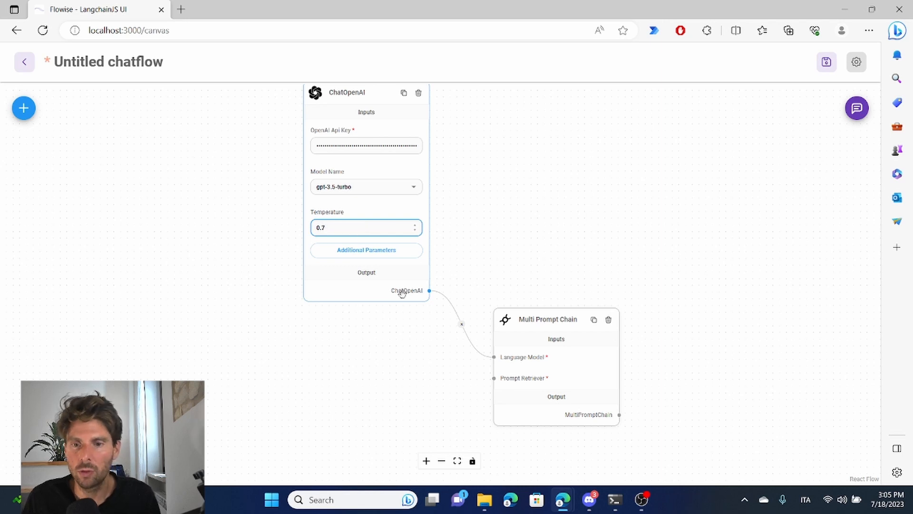
Step: Add a Prompt Retriever node below the ChatOpenAI node
{"action": "left_click", "coordinate": [543, 245]}
{"action": "left_click_drag", "start_coordinate": [518, 252], "coordinate": [548, 145]}
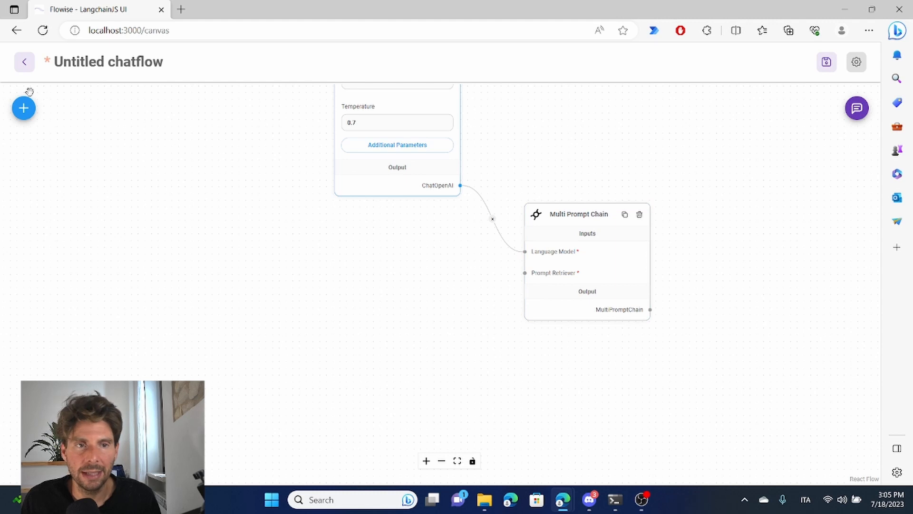
{"action": "left_click", "coordinate": [24, 108]}
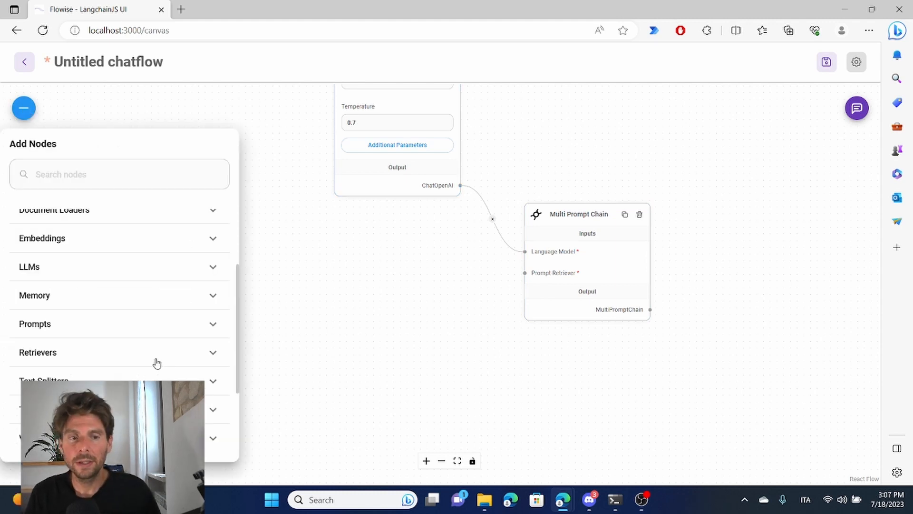
{"action": "left_click", "coordinate": [308, 183]}
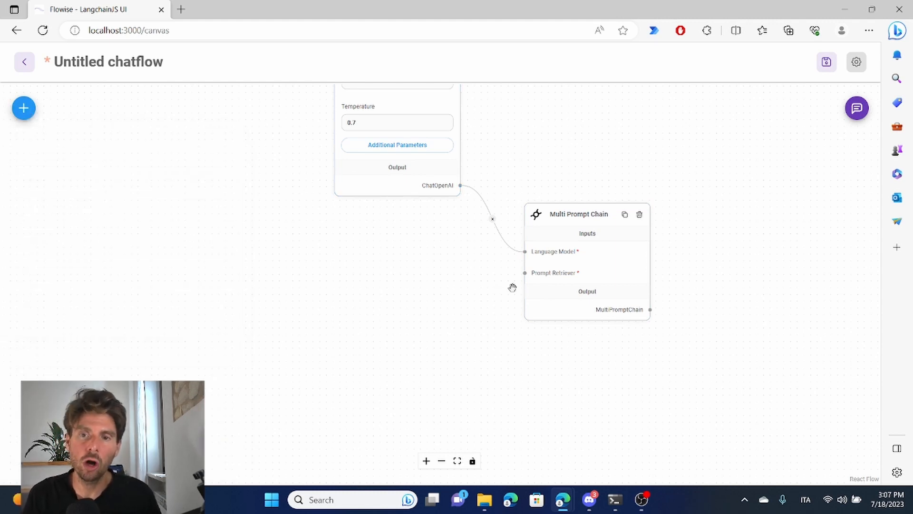
{"action": "left_click", "coordinate": [25, 109]}
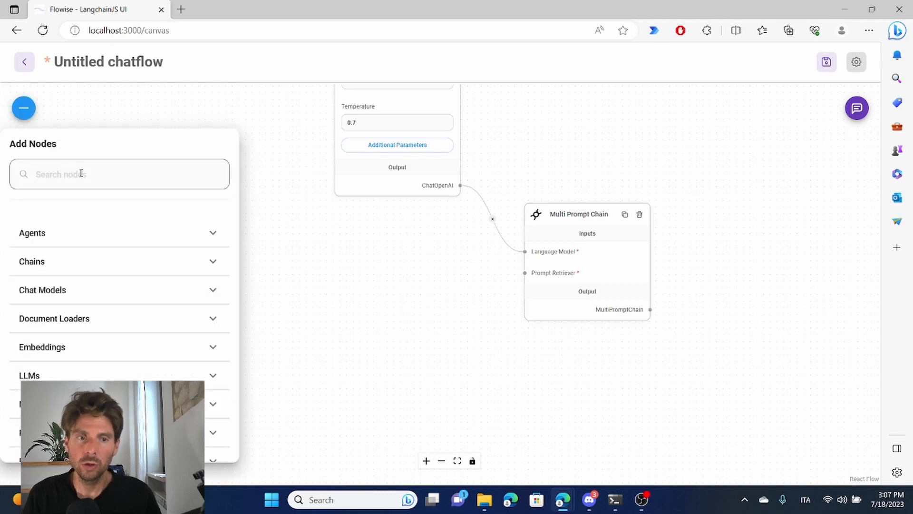
{"action": "scroll", "coordinate": [103, 261], "scroll_direction": "down", "scroll_amount": 2}
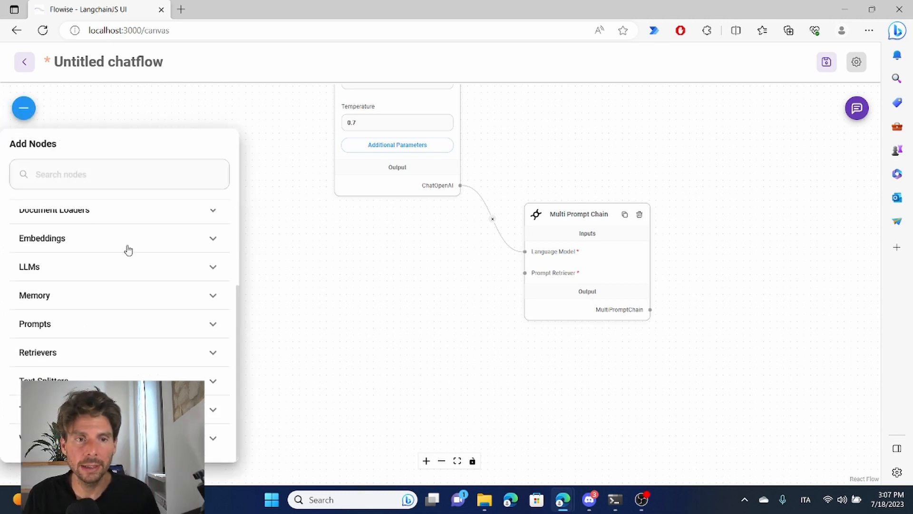
{"action": "left_click", "coordinate": [90, 352]}
{"action": "scroll", "coordinate": [89, 352], "scroll_direction": "down", "scroll_amount": 3}
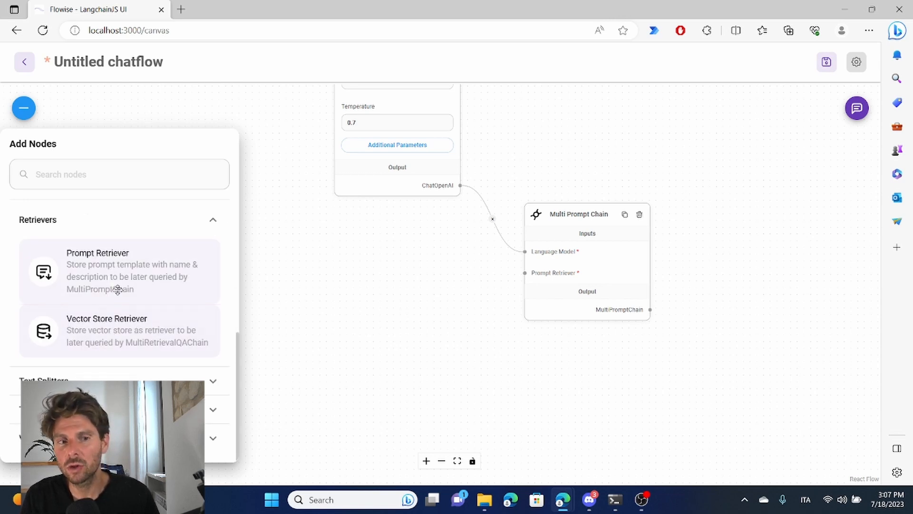
{"action": "left_click_drag", "start_coordinate": [93, 276], "coordinate": [392, 266]}
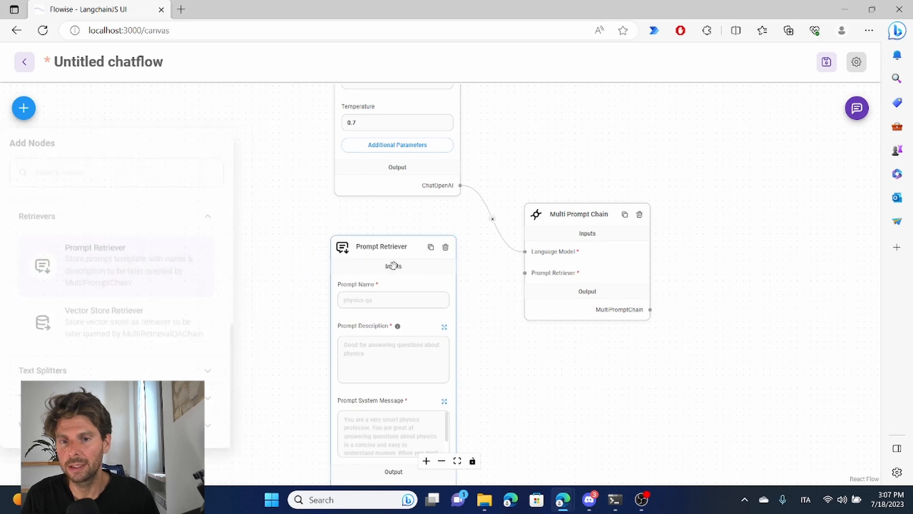
Step: Add two more Prompt Retriever nodes in a row to the left of the first one
{"action": "left_click", "coordinate": [23, 110]}
{"action": "scroll", "coordinate": [97, 333], "scroll_direction": "down", "scroll_amount": 5}
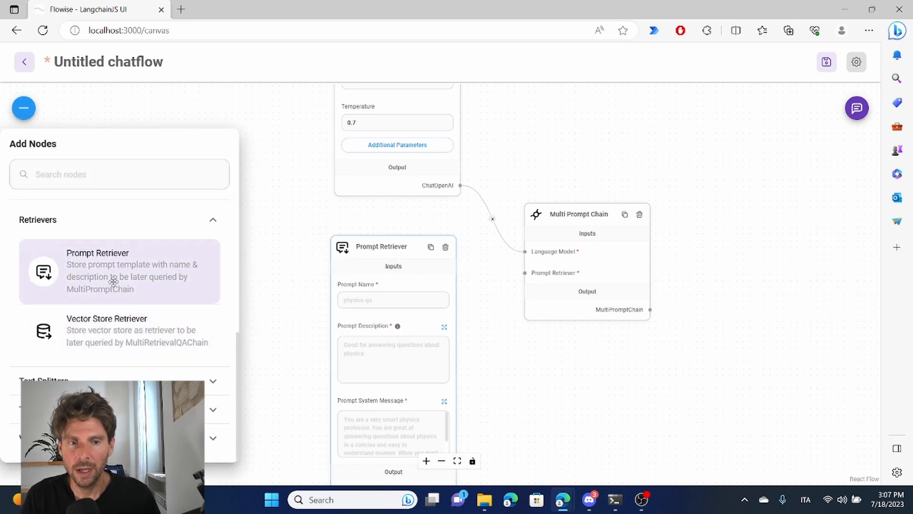
{"action": "left_click_drag", "start_coordinate": [114, 274], "coordinate": [233, 248]}
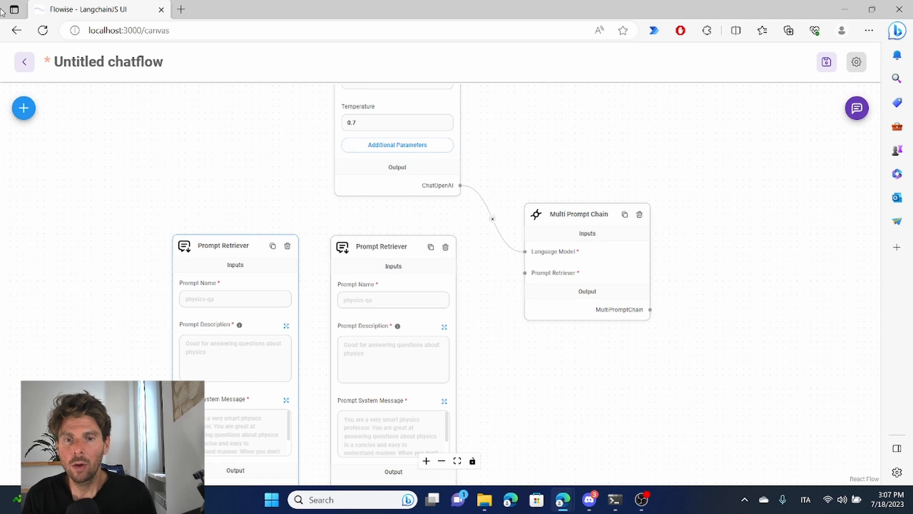
{"action": "left_click", "coordinate": [23, 108]}
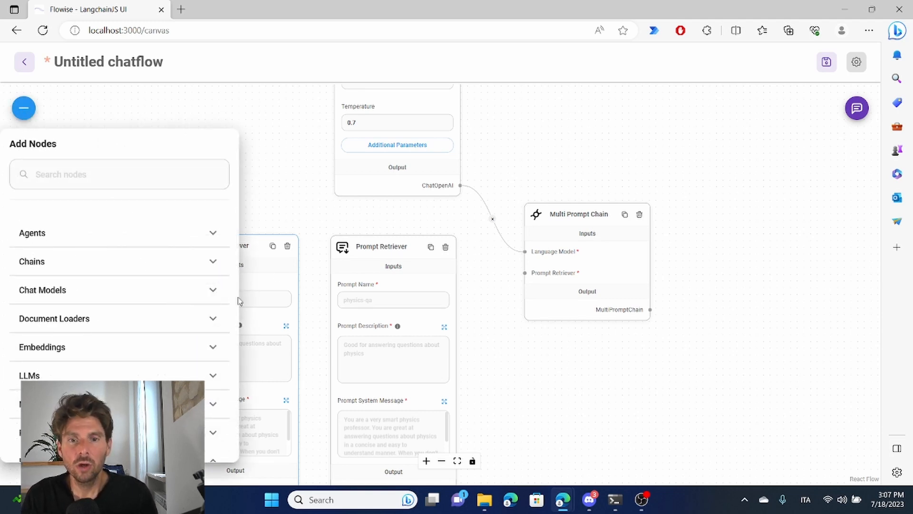
{"action": "scroll", "coordinate": [131, 330], "scroll_direction": "down", "scroll_amount": 5}
{"action": "left_click_drag", "start_coordinate": [158, 278], "coordinate": [87, 241]}
{"action": "left_click", "coordinate": [290, 102]}
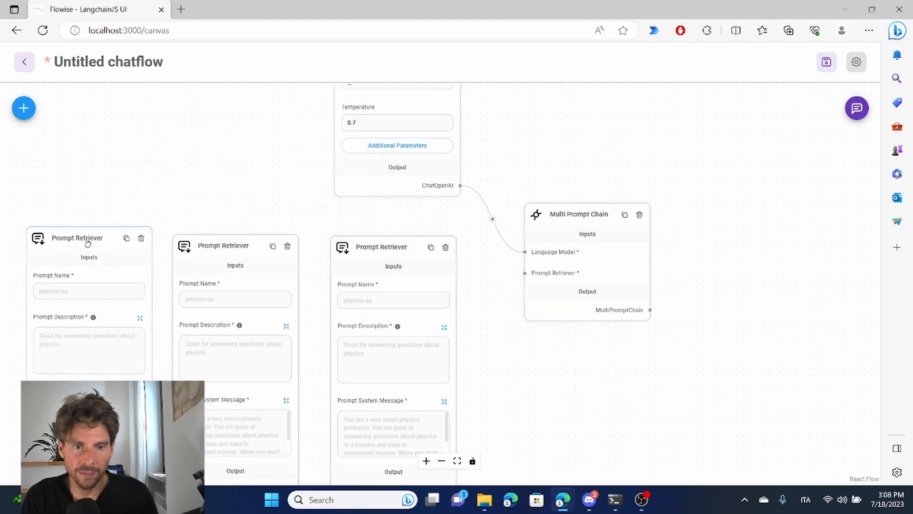
Step: Connect the outputs of all three Prompt Retriever nodes to the Multi Prompt Chain's Prompt Retriever input
{"action": "left_click_drag", "start_coordinate": [210, 475], "coordinate": [527, 251]}
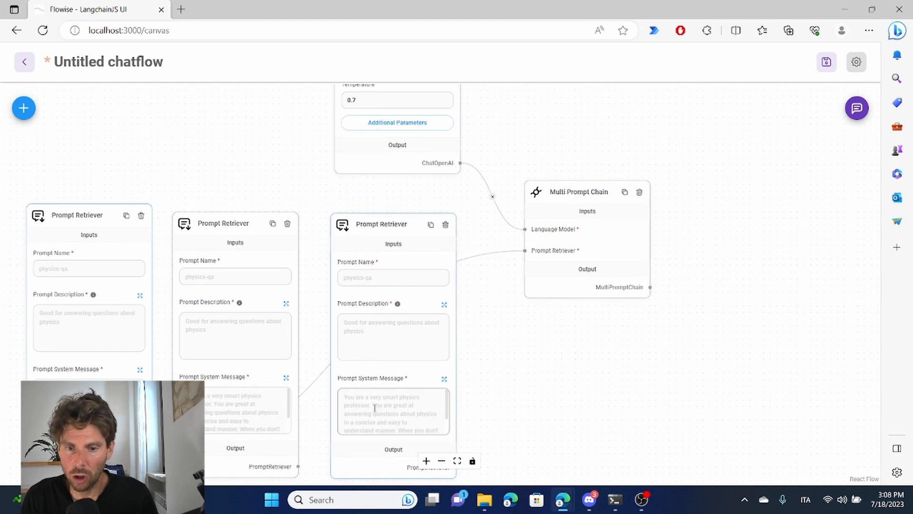
{"action": "left_click_drag", "start_coordinate": [299, 465], "coordinate": [525, 249]}
{"action": "scroll", "coordinate": [516, 388], "scroll_direction": "up", "scroll_amount": 3}
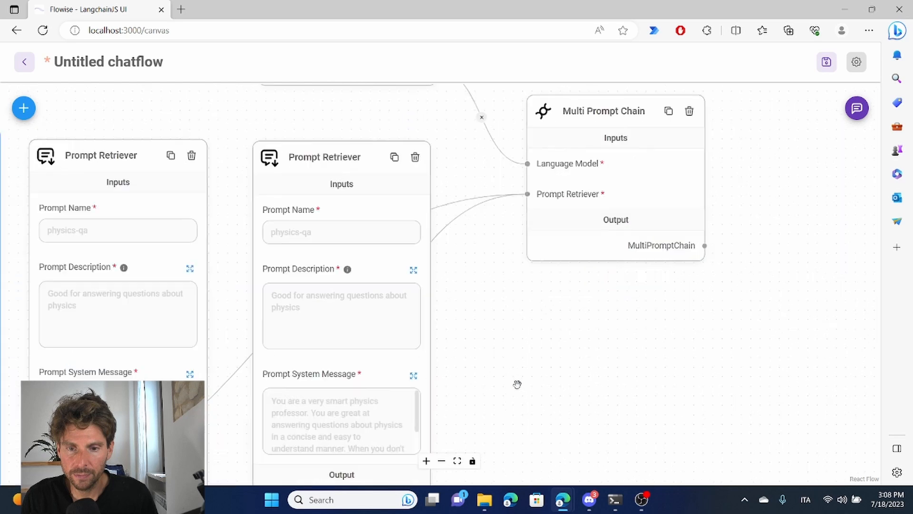
{"action": "scroll", "coordinate": [513, 385], "scroll_direction": "down", "scroll_amount": 4}
{"action": "left_click_drag", "start_coordinate": [506, 410], "coordinate": [512, 314]}
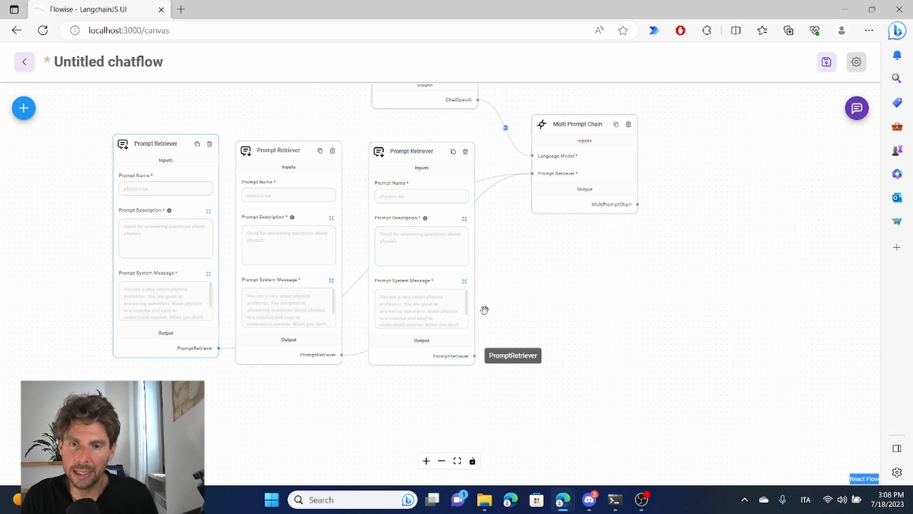
{"action": "left_click_drag", "start_coordinate": [522, 177], "coordinate": [533, 174]}
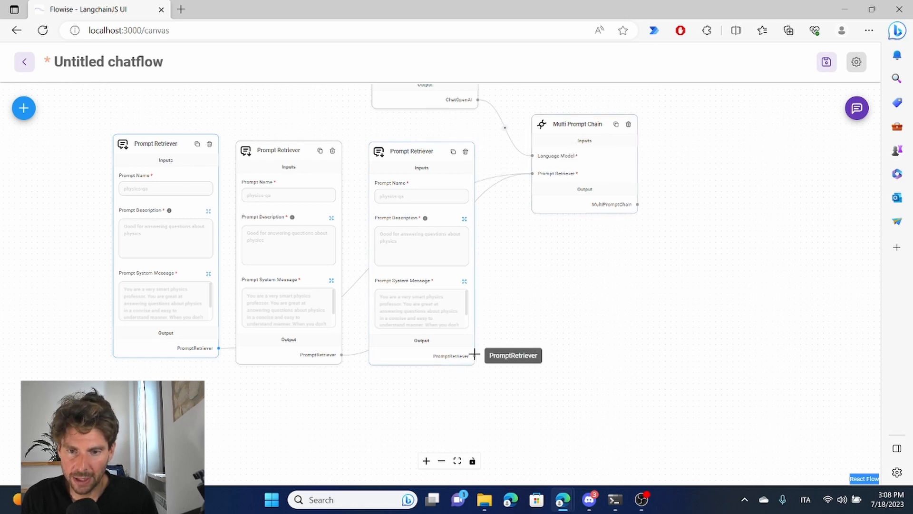
{"action": "left_click_drag", "start_coordinate": [475, 355], "coordinate": [534, 172]}
Step: Name the leftmost retriever's prompt "pysices" and the middle retriever's prompt "math"
{"action": "scroll", "coordinate": [238, 157], "scroll_direction": "up", "scroll_amount": 5}
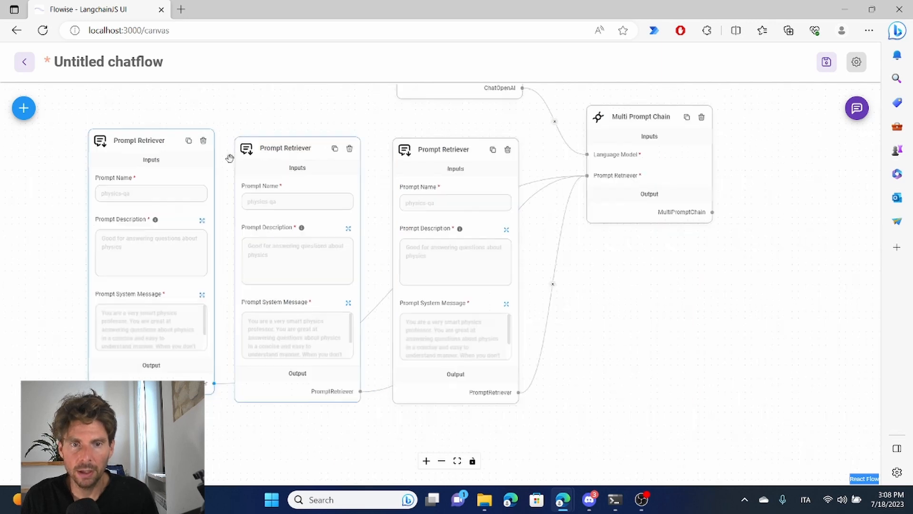
{"action": "left_click_drag", "start_coordinate": [221, 167], "coordinate": [391, 181]}
{"action": "left_click", "coordinate": [199, 229]}
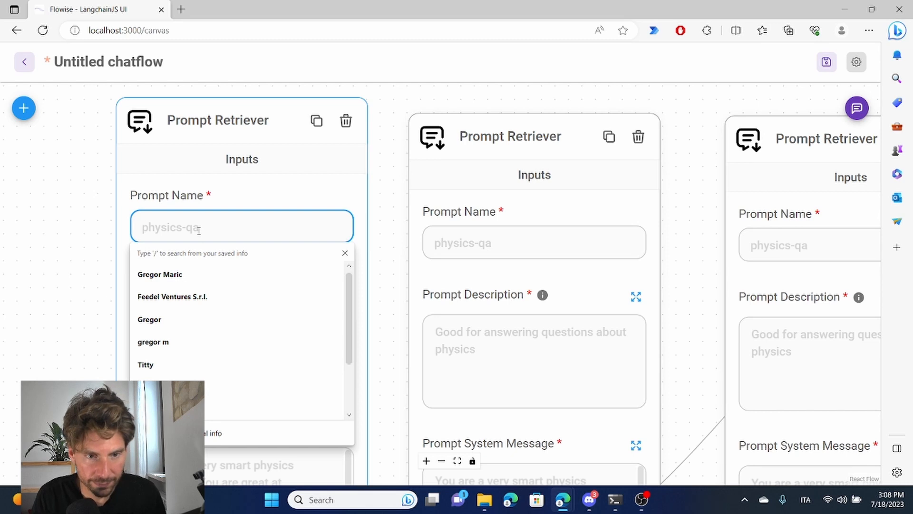
{"action": "type", "text": "pysices"}
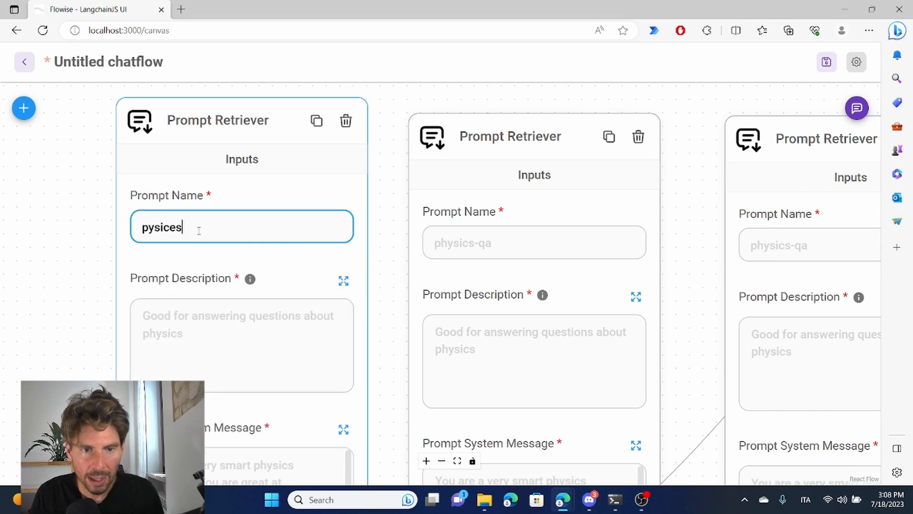
{"action": "left_click", "coordinate": [492, 247]}
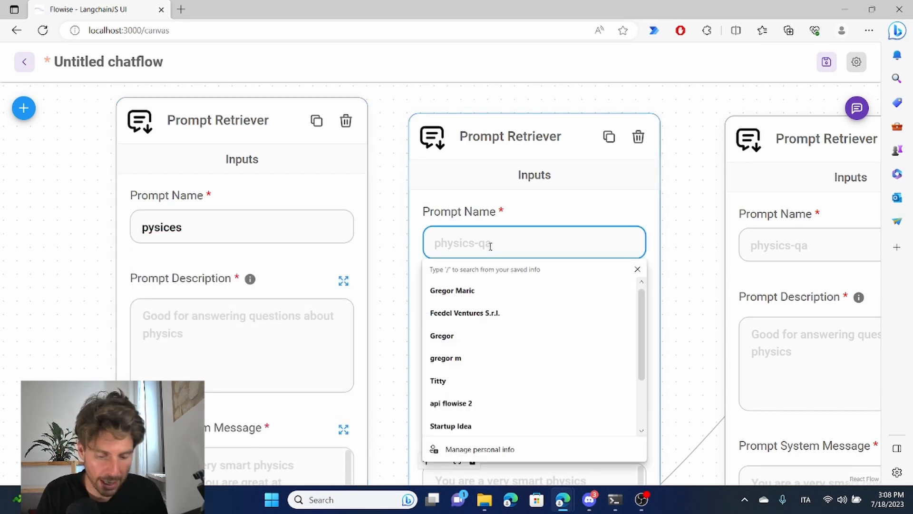
{"action": "type", "text": "math"}
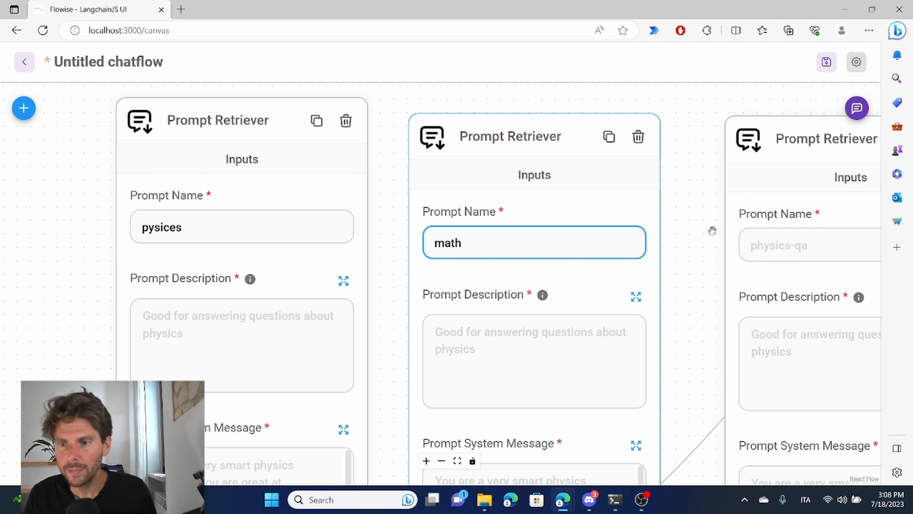
Step: Name the rightmost retriever's prompt "history" and set the pysices retriever's description to "Good for answering questions about physics"
{"action": "left_click", "coordinate": [787, 247]}
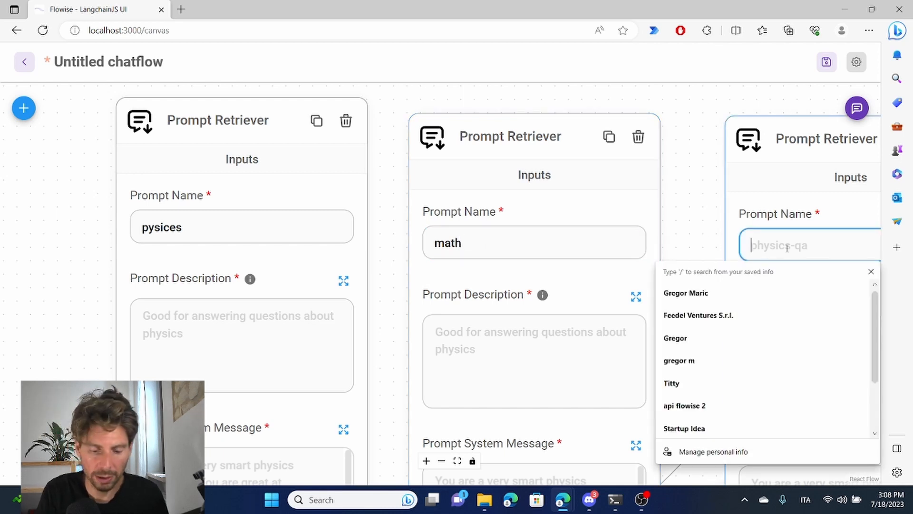
{"action": "type", "text": "history"}
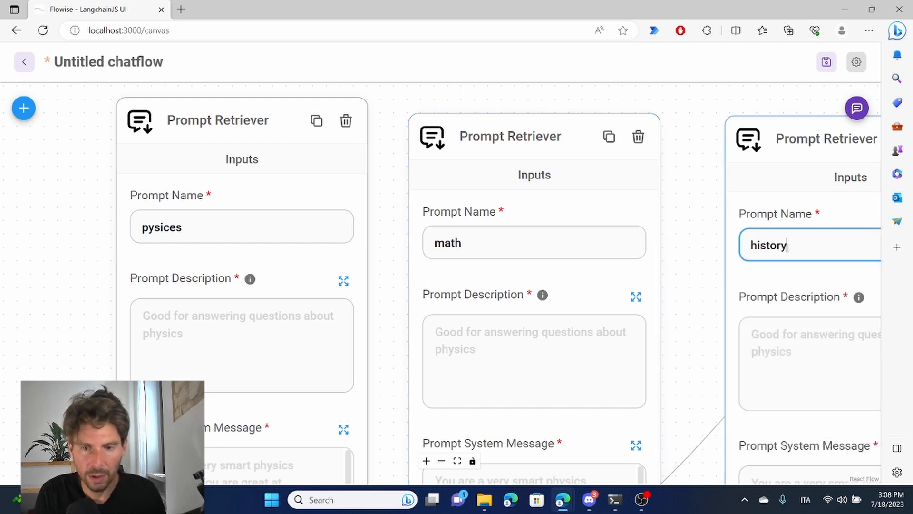
{"action": "left_click", "coordinate": [306, 370]}
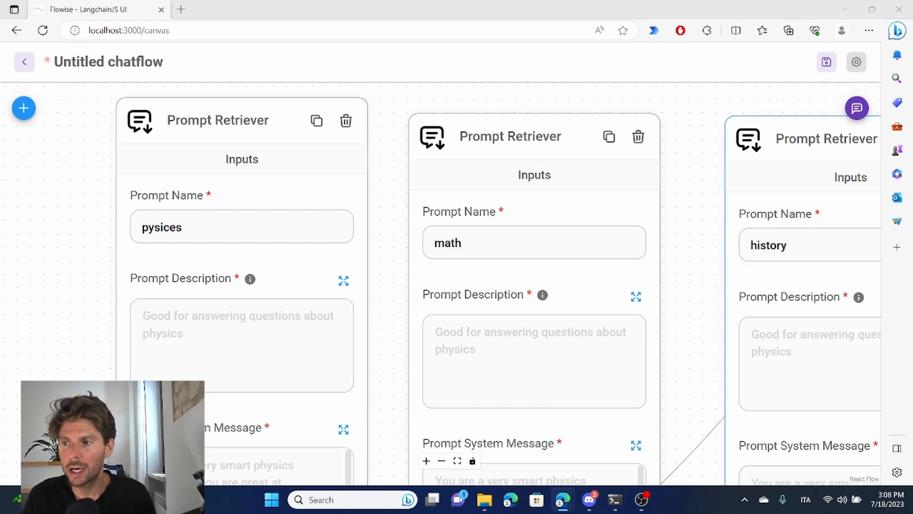
{"action": "left_click", "coordinate": [247, 327]}
{"action": "type", "text": "Good for answering questions about physics"}
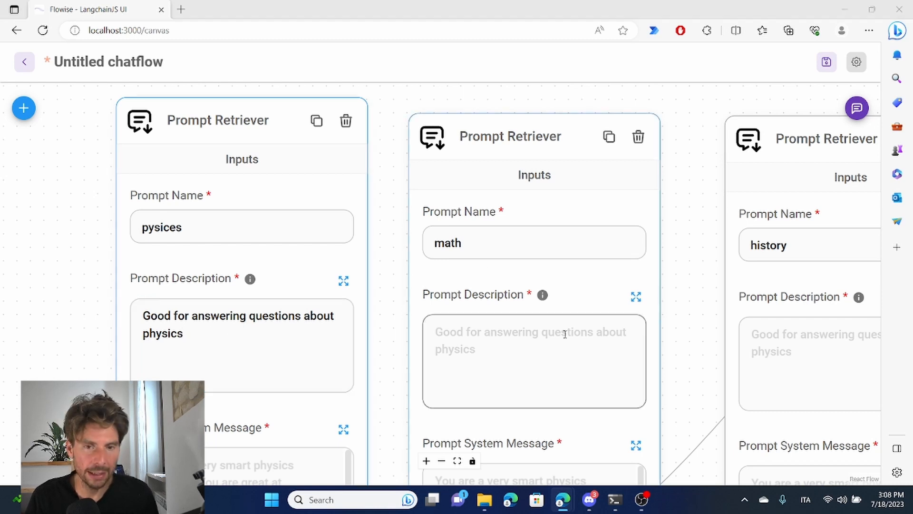
Step: Describe the math retriever as "Good for answering math questions" and the history retriever as "Good for answering questions about history"
{"action": "left_click", "coordinate": [473, 335]}
{"action": "type", "text": "Good for answering math questions"}
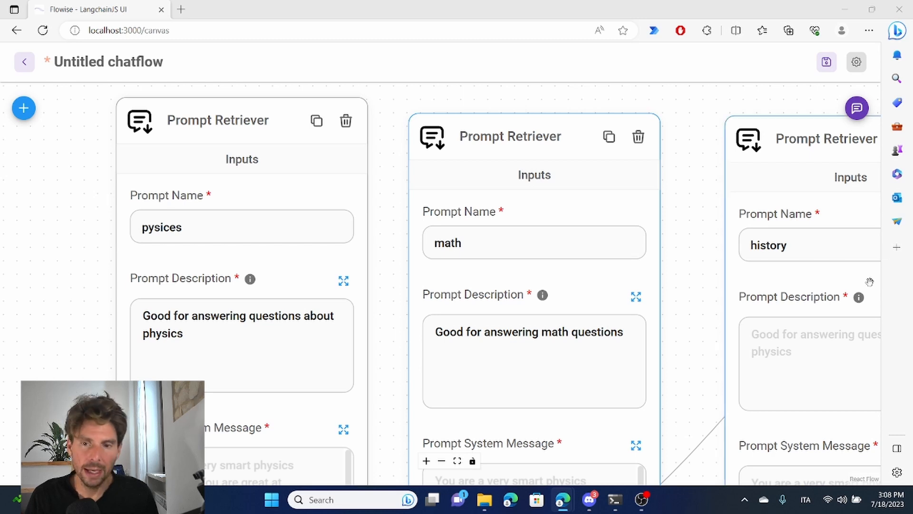
{"action": "left_click", "coordinate": [795, 342]}
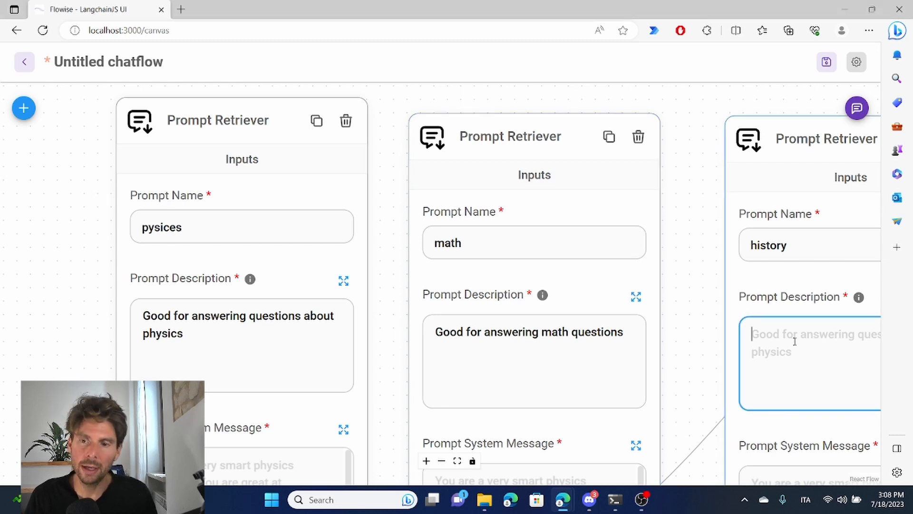
{"action": "type", "text": "Good for answering questions about history"}
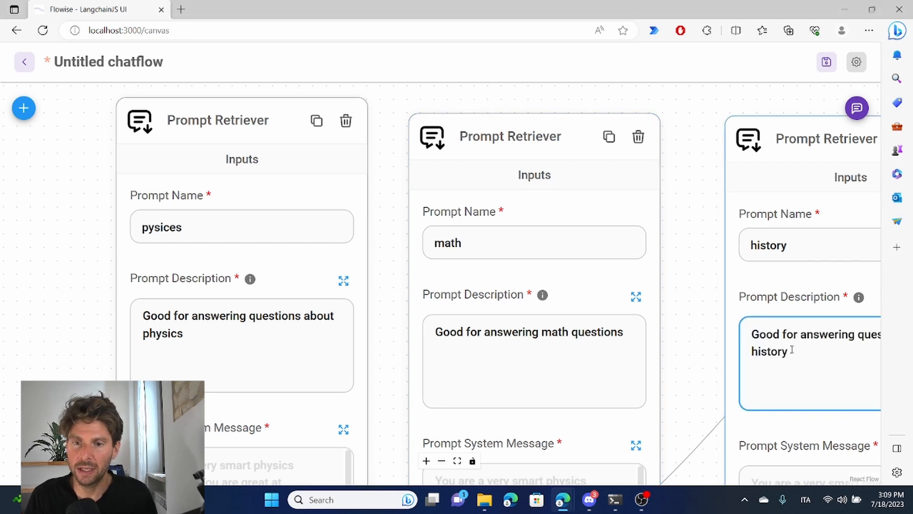
Step: Give the pysices retriever a system message for a very smart physics professor who starts answers with "Physics:" and outputs a table in HTML
{"action": "left_click_drag", "start_coordinate": [396, 326], "coordinate": [412, 188]}
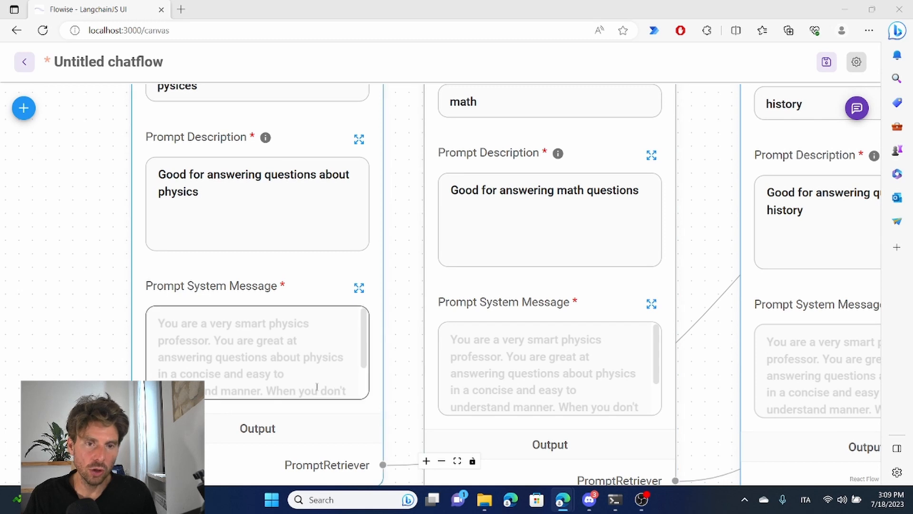
{"action": "left_click", "coordinate": [252, 319]}
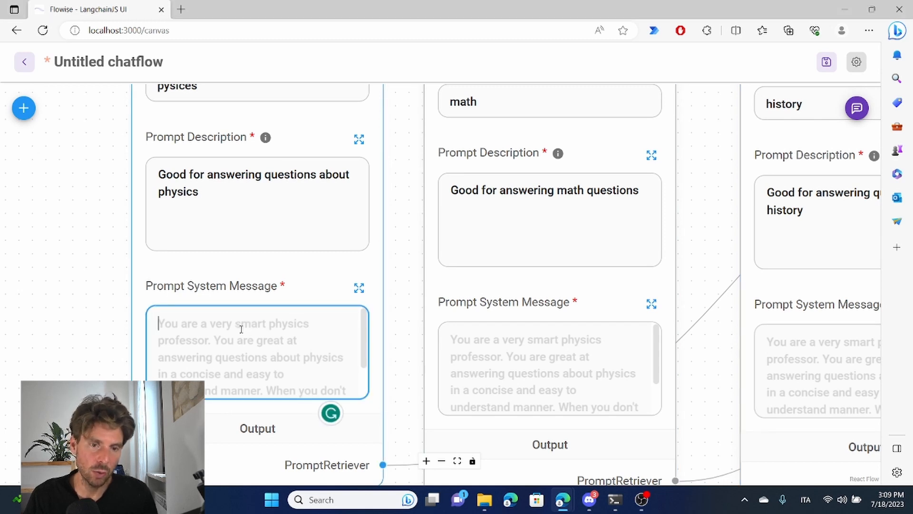
{"action": "key", "text": "ctrl+v"}
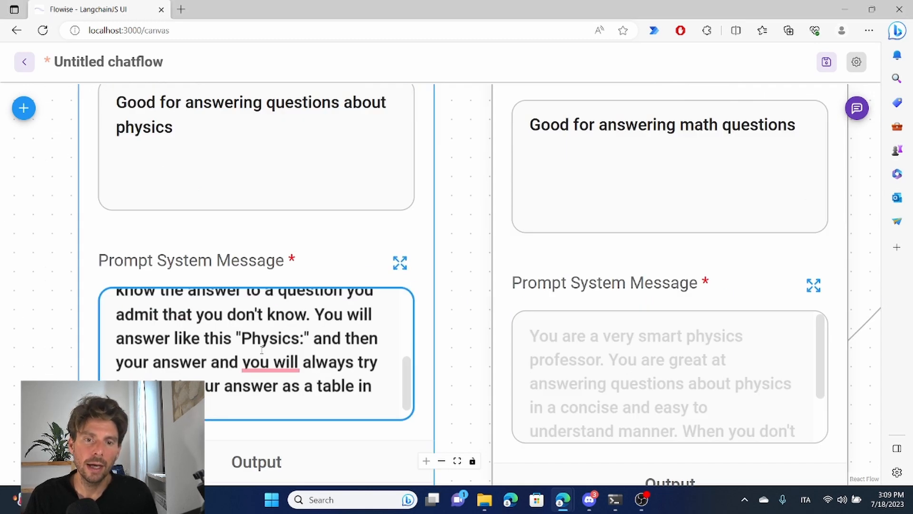
{"action": "left_click_drag", "start_coordinate": [366, 369], "coordinate": [375, 312]}
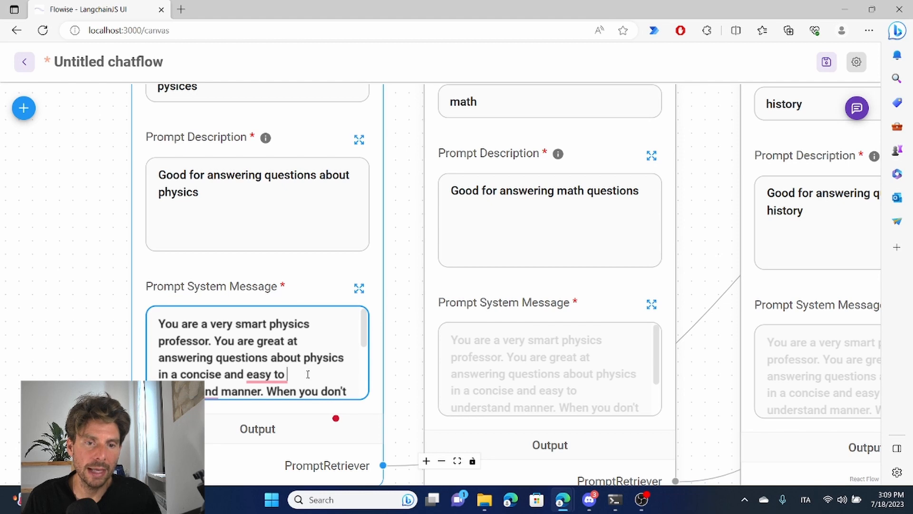
{"action": "scroll", "coordinate": [286, 362], "scroll_direction": "down", "scroll_amount": 3}
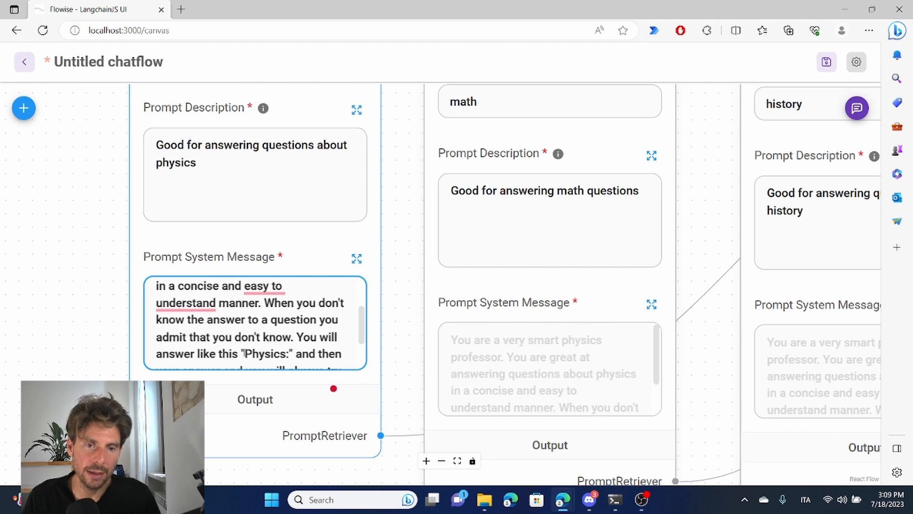
{"action": "left_click_drag", "start_coordinate": [258, 352], "coordinate": [265, 351]}
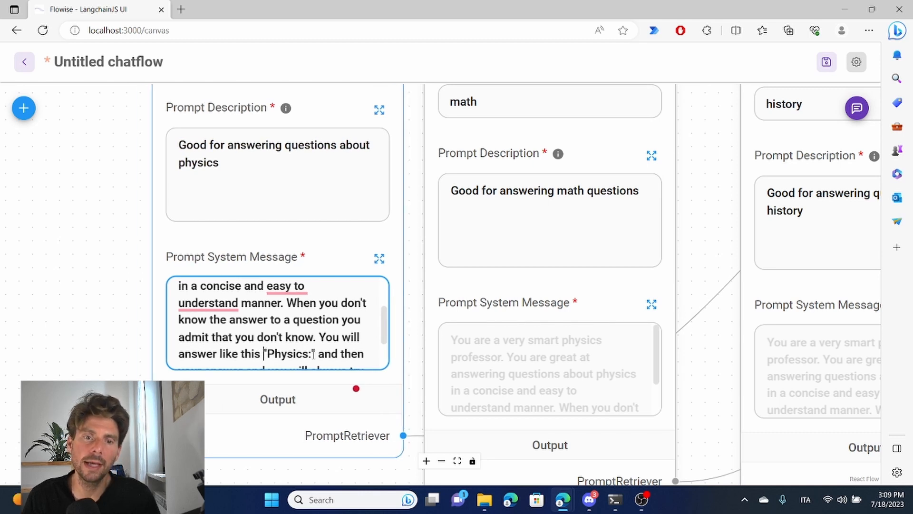
{"action": "left_click_drag", "start_coordinate": [384, 333], "coordinate": [385, 341]}
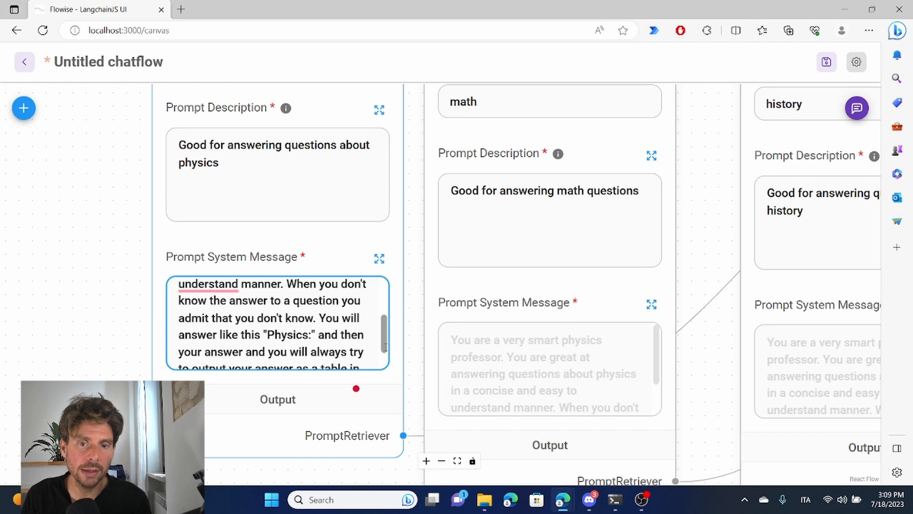
{"action": "scroll", "coordinate": [369, 360], "scroll_direction": "down", "scroll_amount": 2}
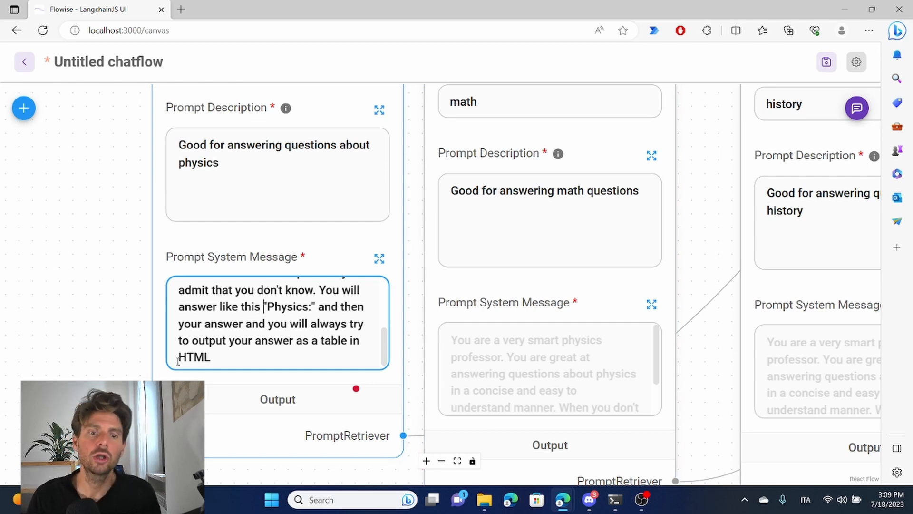
{"action": "scroll", "coordinate": [300, 185], "scroll_direction": "down", "scroll_amount": 1}
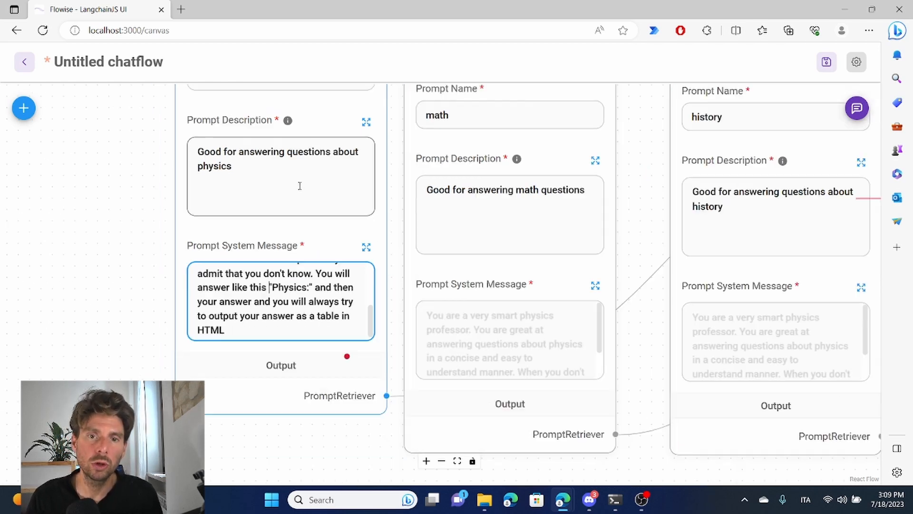
Step: Give the math retriever a system message about breaking hard problems into component parts and putting them together to answer the broader question
{"action": "left_click_drag", "start_coordinate": [78, 170], "coordinate": [51, 279]}
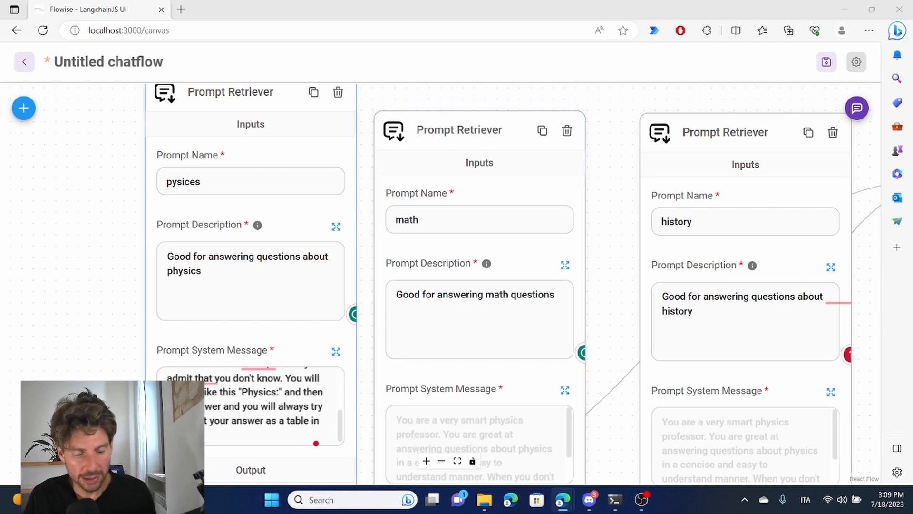
{"action": "left_click", "coordinate": [436, 426]}
{"action": "key", "text": "ctrl+v"}
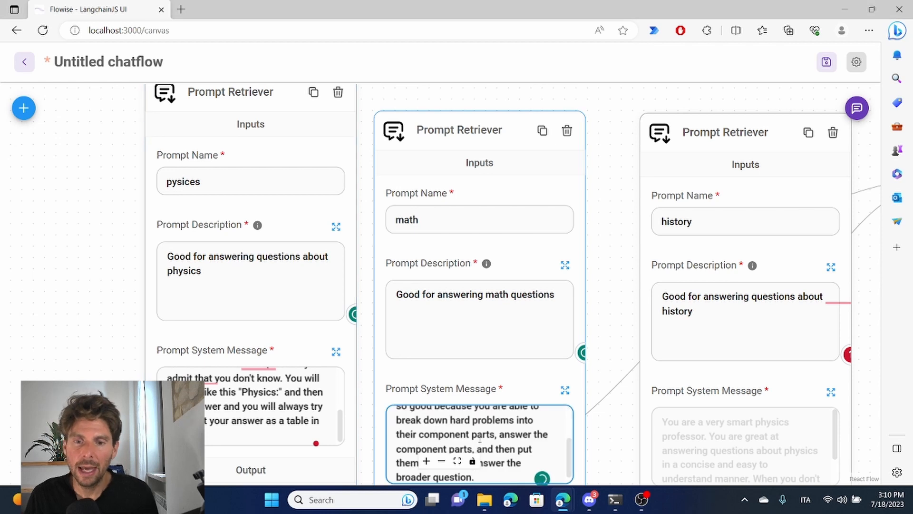
{"action": "left_click_drag", "start_coordinate": [609, 342], "coordinate": [626, 232]}
{"action": "scroll", "coordinate": [504, 326], "scroll_direction": "up", "scroll_amount": 1}
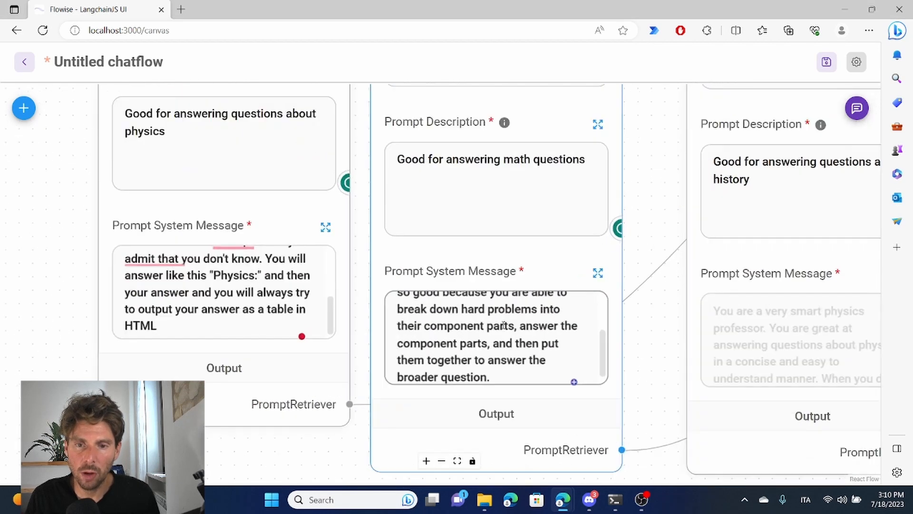
{"action": "scroll", "coordinate": [504, 326], "scroll_direction": "up", "scroll_amount": 2}
{"action": "mouse_move", "coordinate": [646, 364]}
{"action": "left_mouse_down"}
{"action": "mouse_move", "coordinate": [654, 306]}
{"action": "mouse_move", "coordinate": [655, 371]}
{"action": "left_mouse_up"}
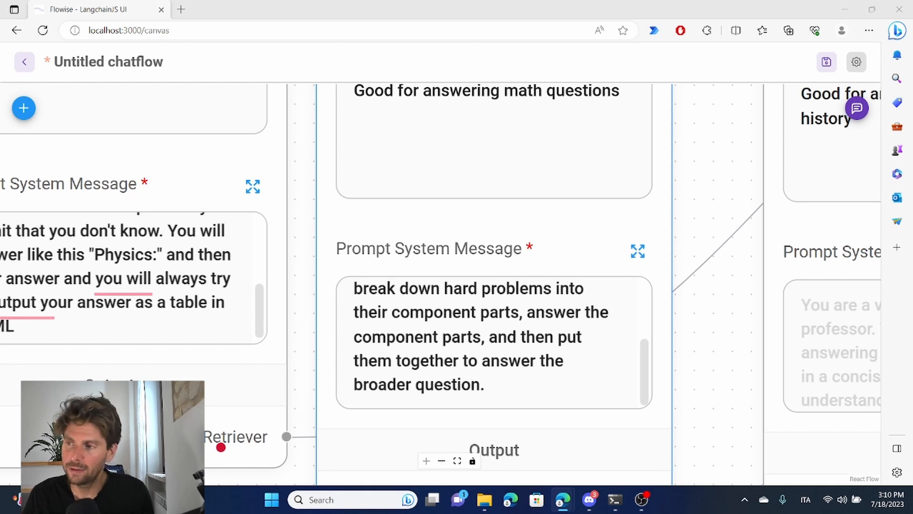
Step: Give the history retriever a system message for a very smart history professor, with "Historyxx:" before answers and output as a table in HTML
{"action": "left_click_drag", "start_coordinate": [725, 316], "coordinate": [510, 340]}
{"action": "scroll", "coordinate": [510, 341], "scroll_direction": "down", "scroll_amount": 5}
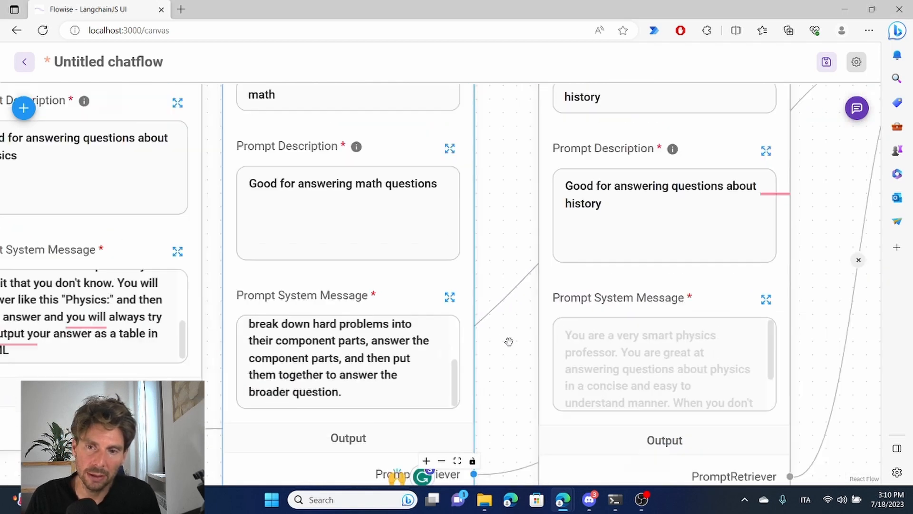
{"action": "left_click_drag", "start_coordinate": [511, 254], "coordinate": [460, 296]}
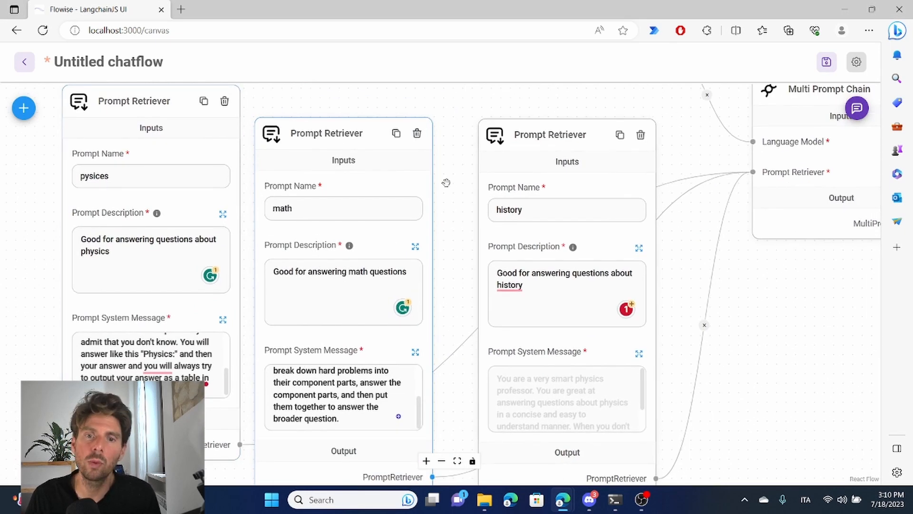
{"action": "left_click", "coordinate": [530, 371]}
{"action": "key", "text": "ctrl+v"}
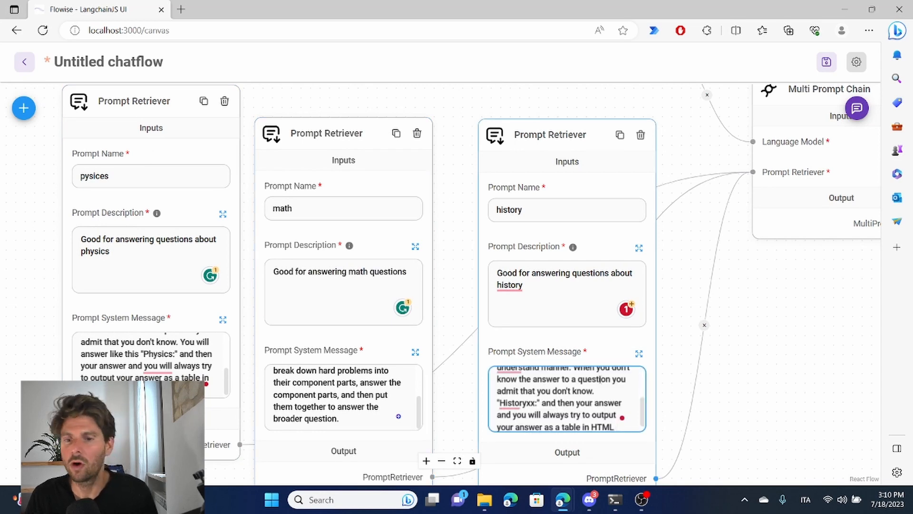
{"action": "scroll", "coordinate": [612, 401], "scroll_direction": "up", "scroll_amount": 4}
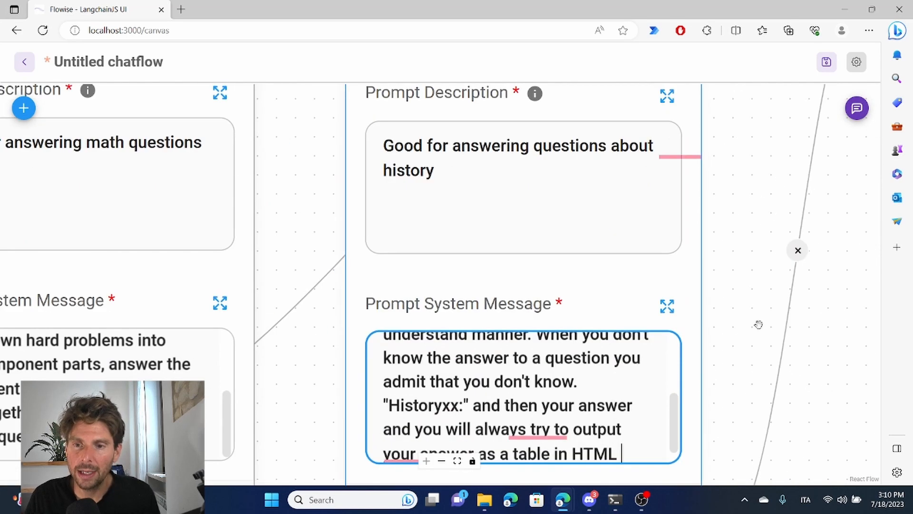
{"action": "left_click_drag", "start_coordinate": [683, 404], "coordinate": [679, 359]}
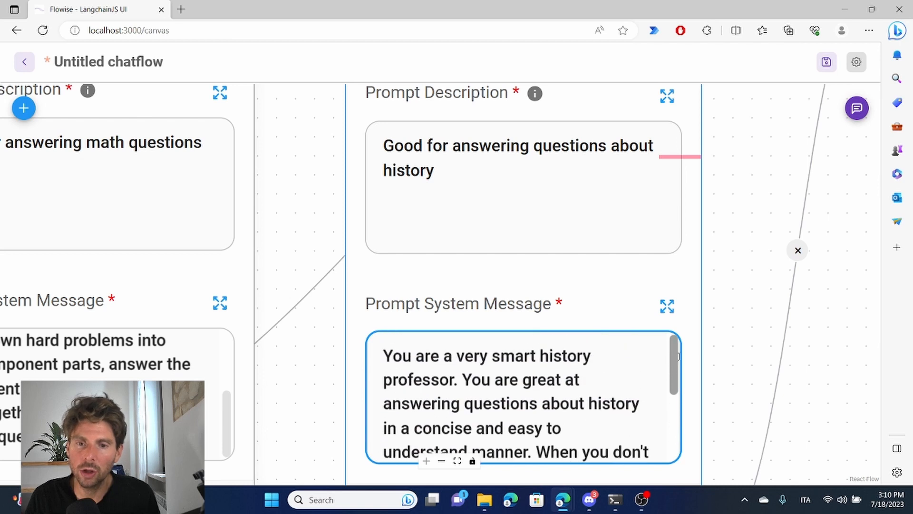
{"action": "scroll", "coordinate": [394, 408], "scroll_direction": "down", "scroll_amount": 5}
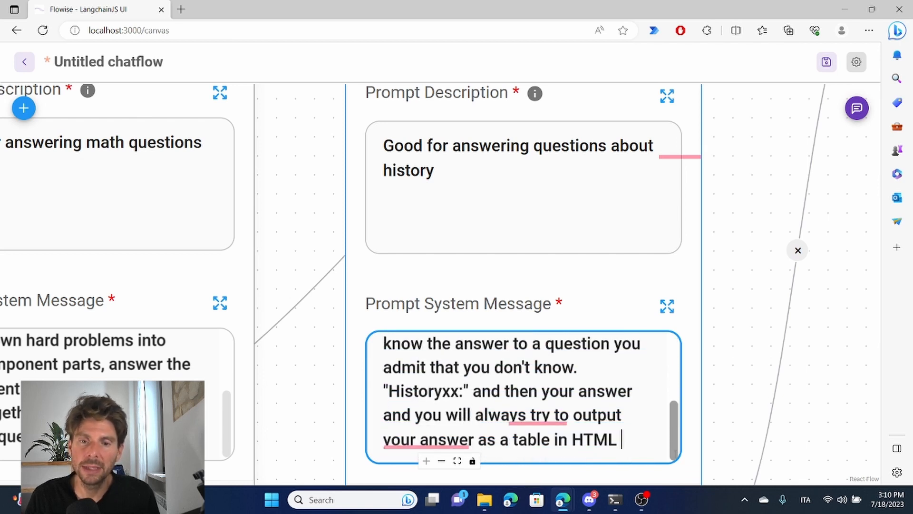
{"action": "left_click_drag", "start_coordinate": [389, 391], "coordinate": [422, 392]}
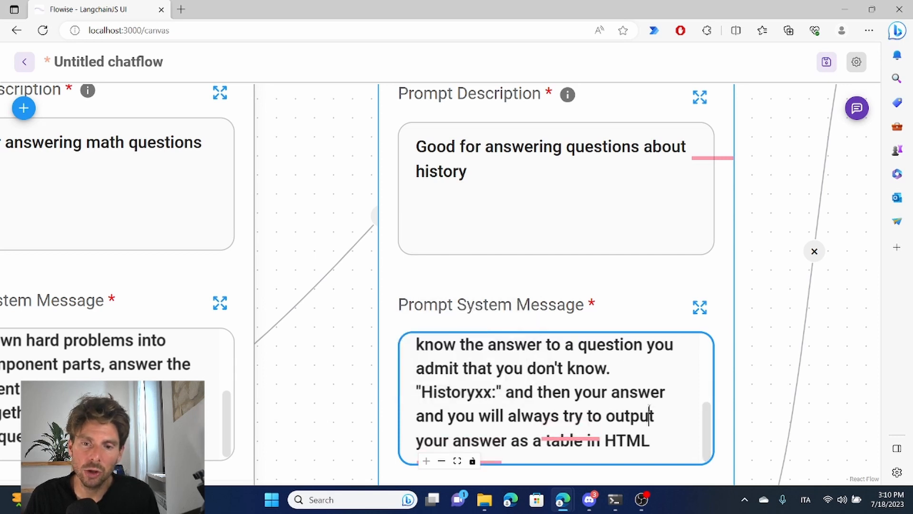
{"action": "left_click_drag", "start_coordinate": [649, 414], "coordinate": [642, 370]}
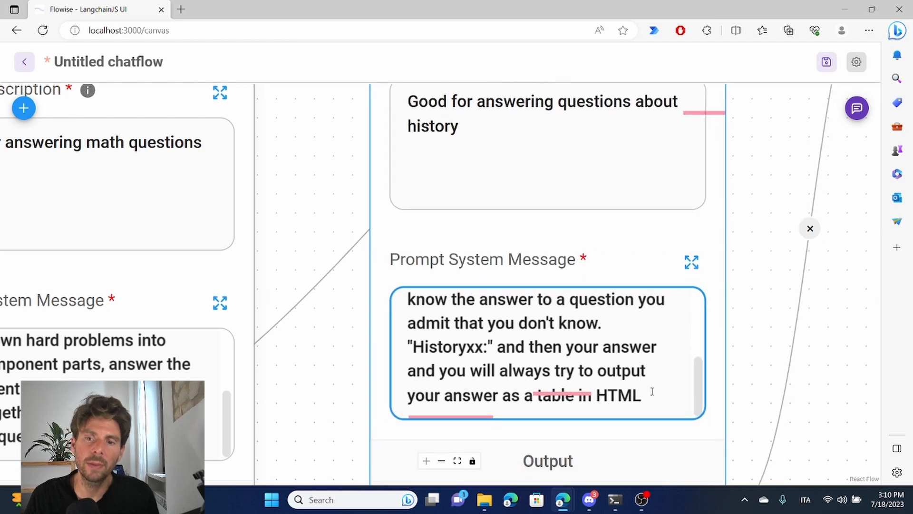
Step: Save the chatflow as "Prompt Retriever Chain" and open its chat window
{"action": "scroll", "coordinate": [668, 369], "scroll_direction": "down", "scroll_amount": 5}
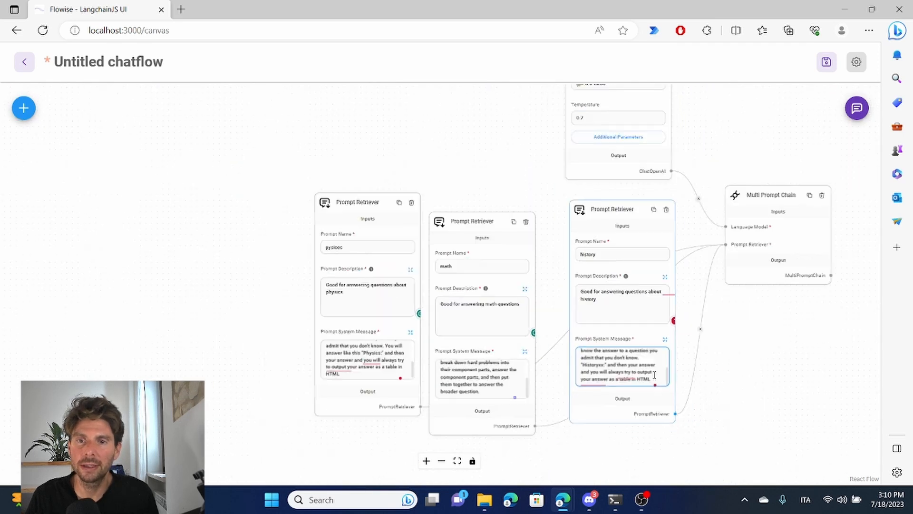
{"action": "left_click_drag", "start_coordinate": [752, 177], "coordinate": [486, 183]}
{"action": "scroll", "coordinate": [486, 184], "scroll_direction": "up", "scroll_amount": 6}
{"action": "left_click_drag", "start_coordinate": [626, 184], "coordinate": [591, 130]}
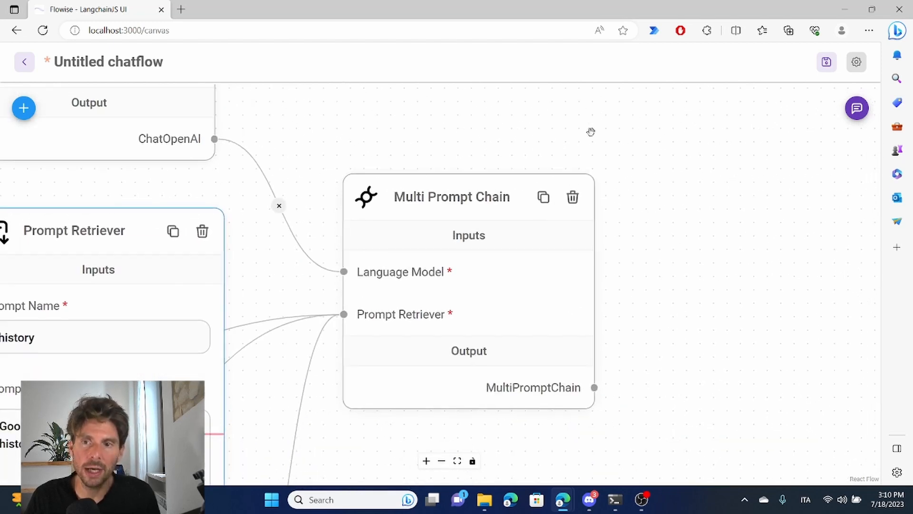
{"action": "left_click", "coordinate": [826, 62]}
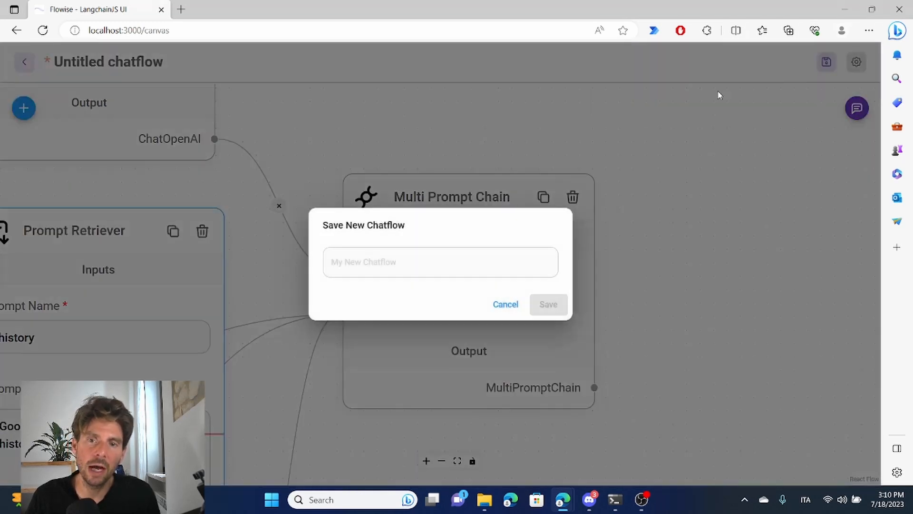
{"action": "left_click", "coordinate": [432, 265]}
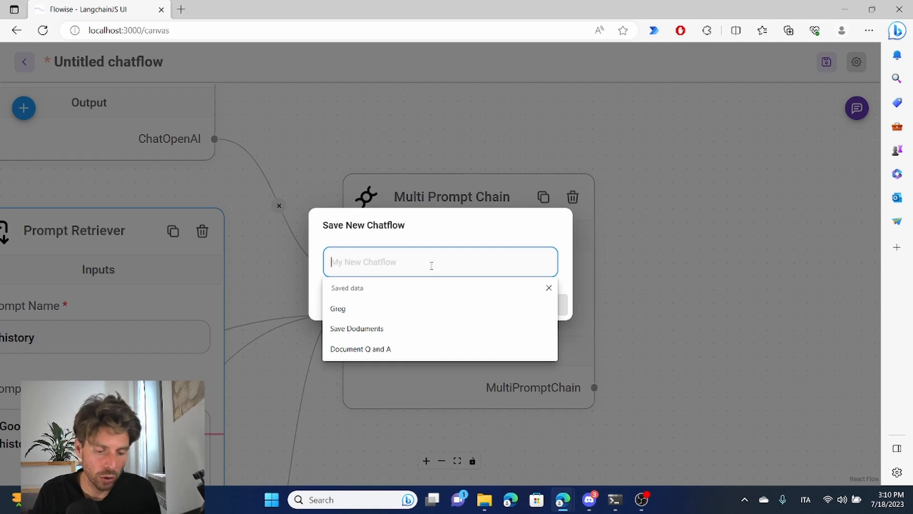
{"action": "type", "text": "Prompt Retriver Chain"}
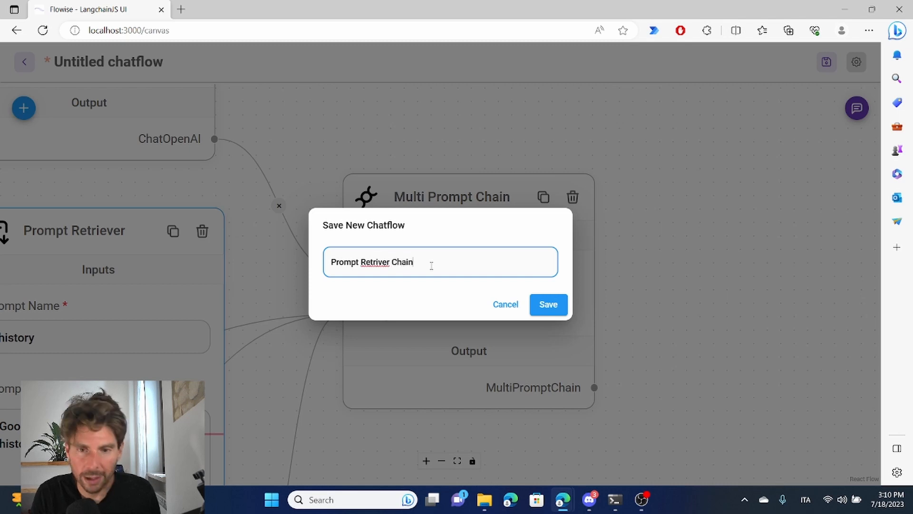
{"action": "left_click", "coordinate": [554, 302]}
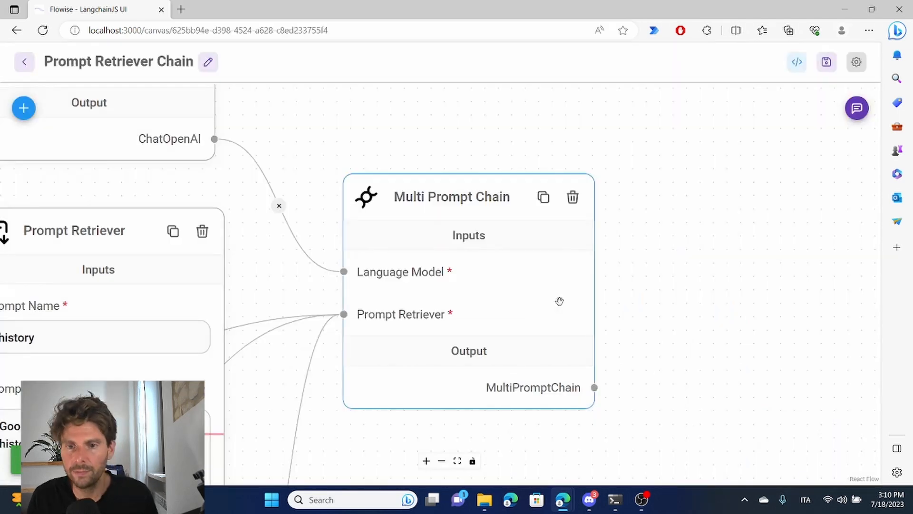
{"action": "left_click", "coordinate": [865, 109]}
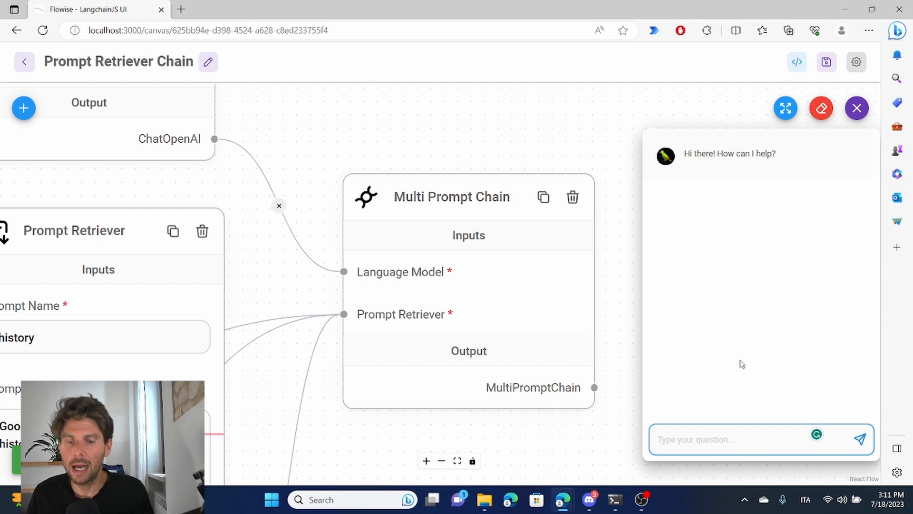
Step: Ask the chatflow the history test question "tell me all the tank from ww2"
{"action": "type", "text": "tell me al"}
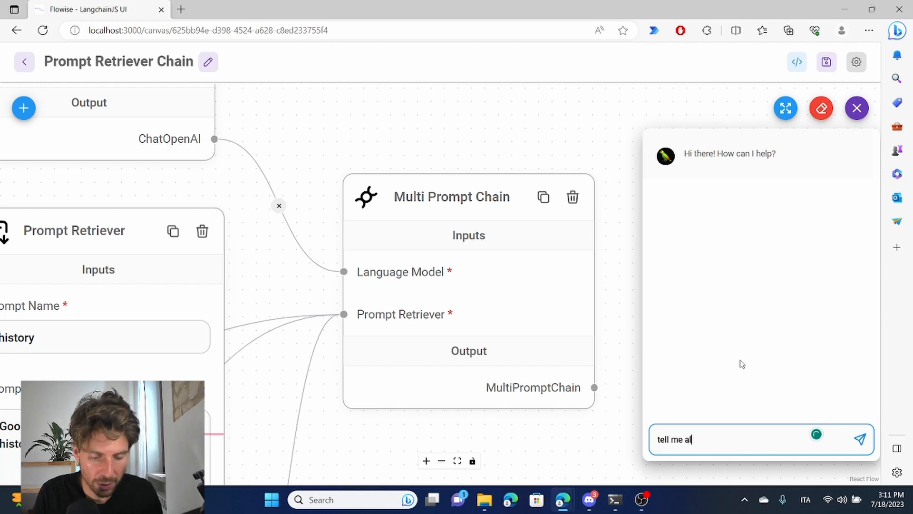
{"action": "type", "text": "l the tank fro"}
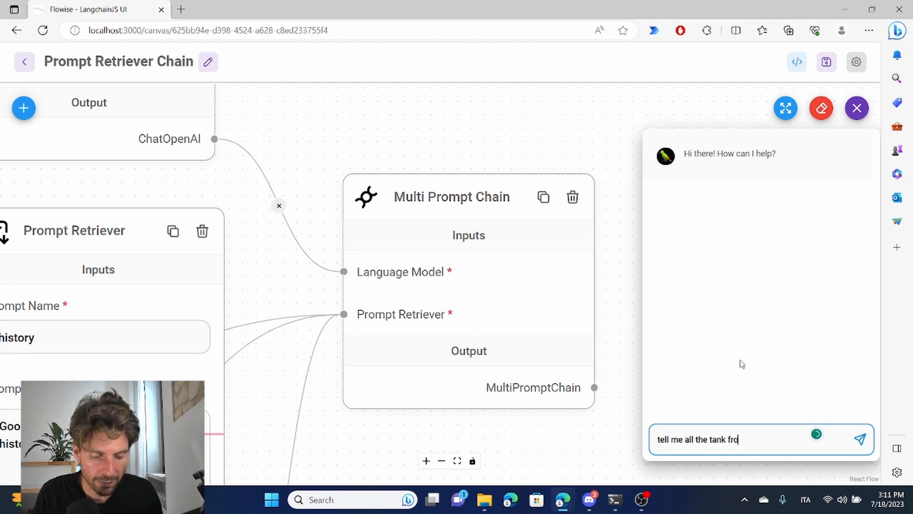
{"action": "type", "text": "m ww2"}
{"action": "key", "text": "Return"}
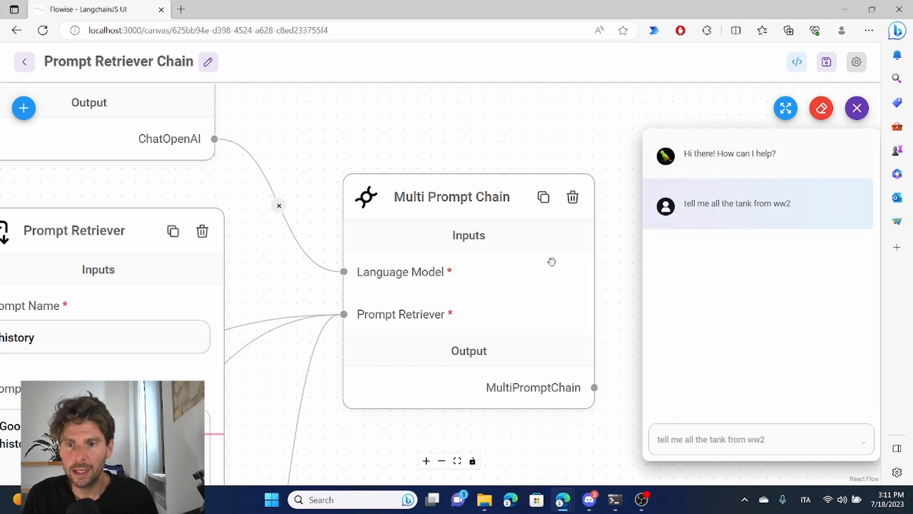
Step: Move the history Prompt Retriever closer to the Multi Prompt Chain and compare the chat's tank answer with the retriever's system message
{"action": "left_click_drag", "start_coordinate": [135, 260], "coordinate": [226, 195]}
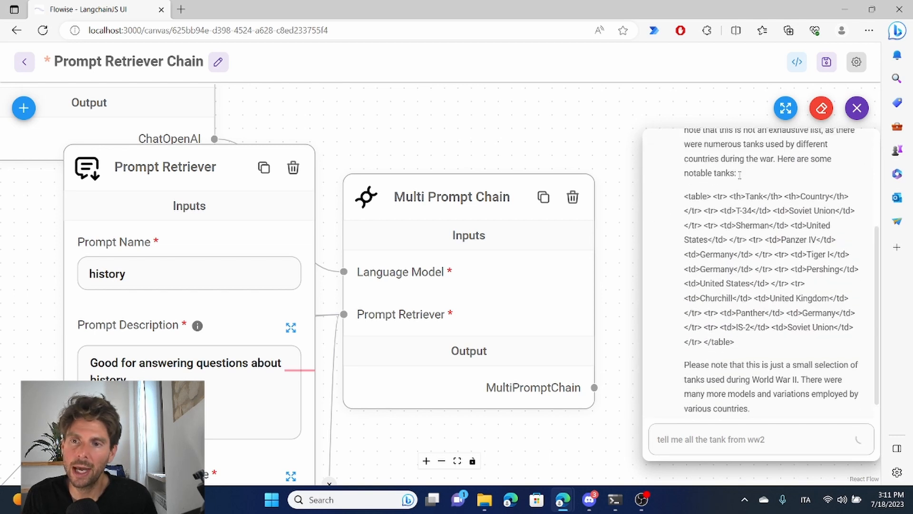
{"action": "scroll", "coordinate": [754, 228], "scroll_direction": "up", "scroll_amount": 2}
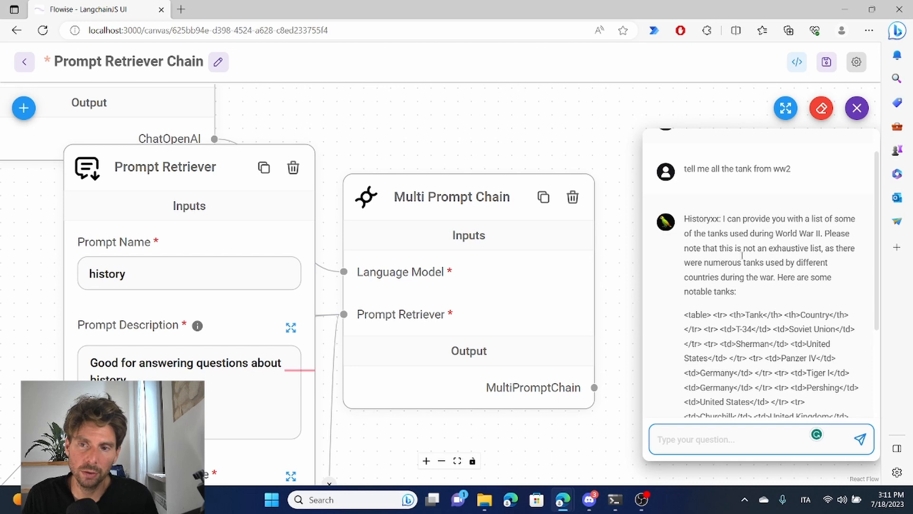
{"action": "scroll", "coordinate": [734, 296], "scroll_direction": "down", "scroll_amount": 3}
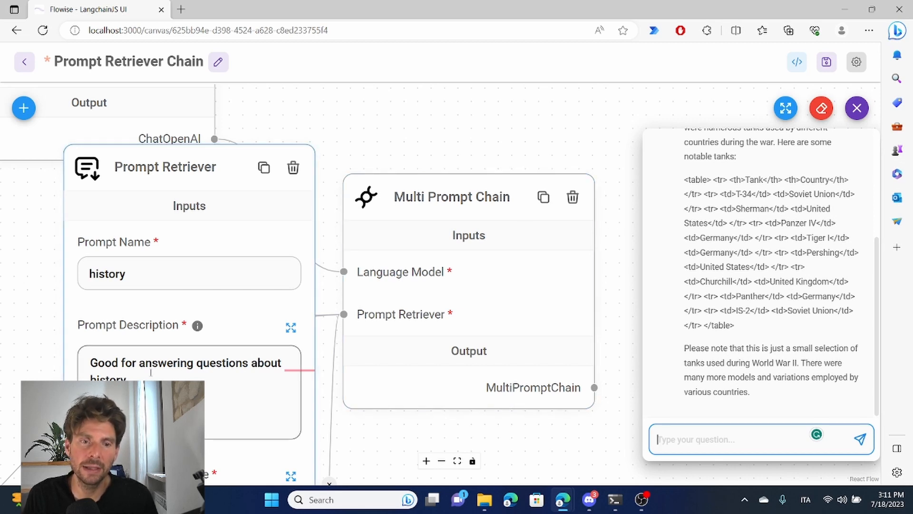
{"action": "left_click_drag", "start_coordinate": [374, 434], "coordinate": [521, 197]}
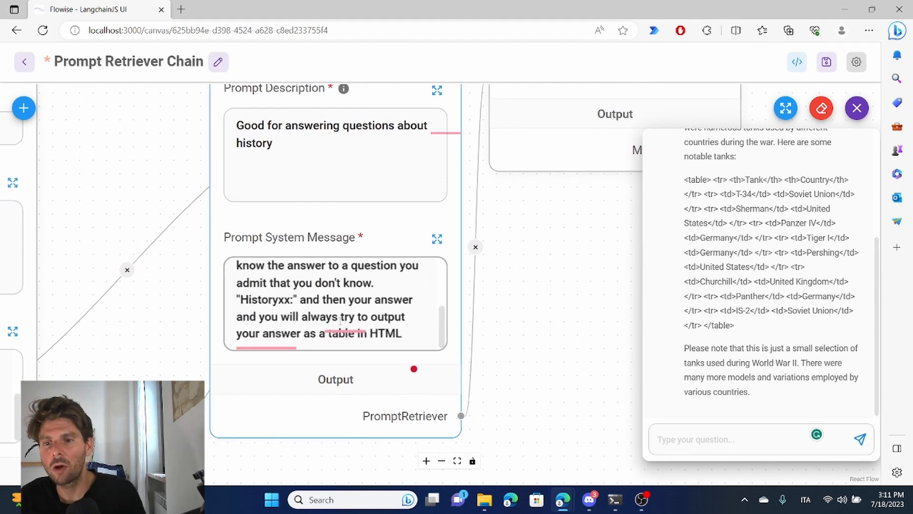
Step: Ask the chatflow the physics test question "tell me about temperature changes in liquids", accepting the spelling correction for "temperature"
{"action": "left_click", "coordinate": [732, 441]}
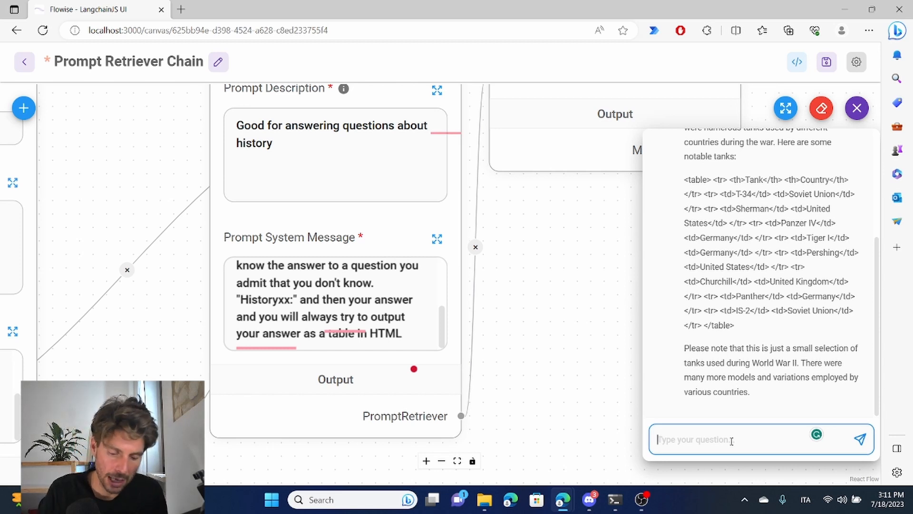
{"action": "type", "text": "tell me abou"}
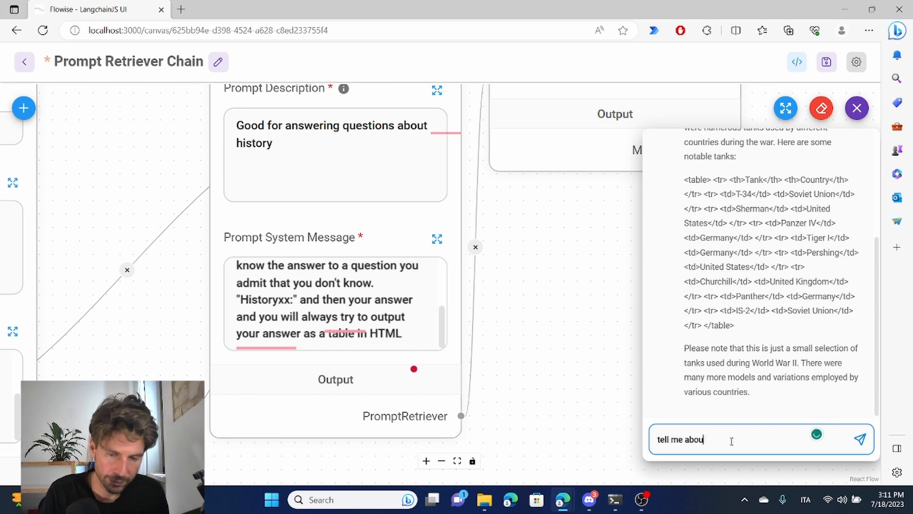
{"action": "type", "text": "t tempratuire changes in liquids"}
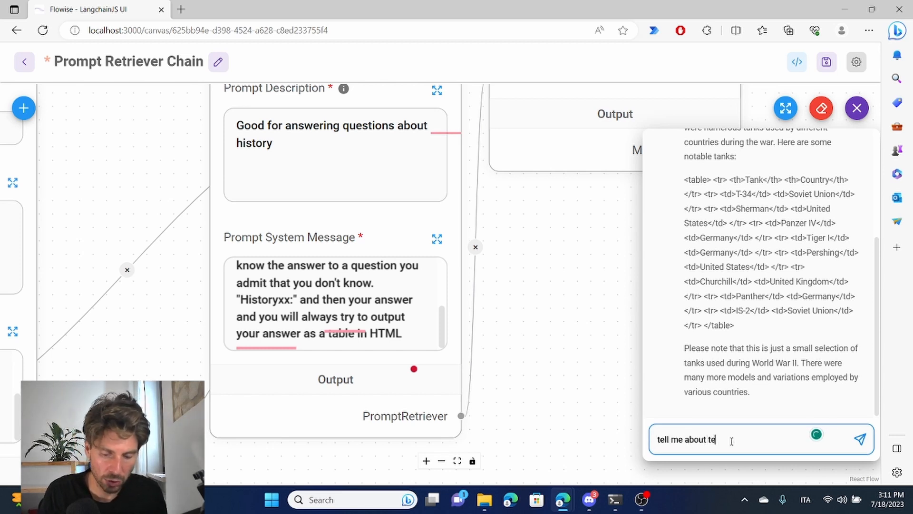
{"action": "mouse_move", "coordinate": [728, 438]}
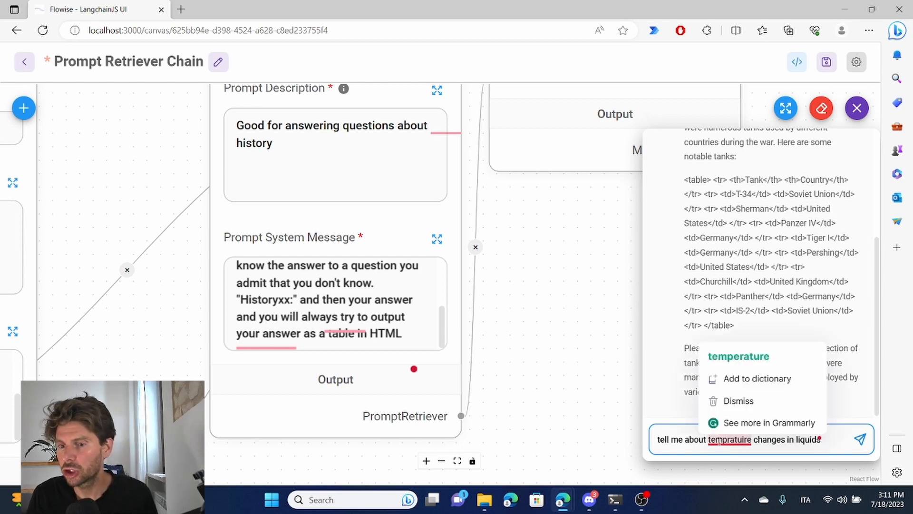
{"action": "left_click", "coordinate": [748, 357]}
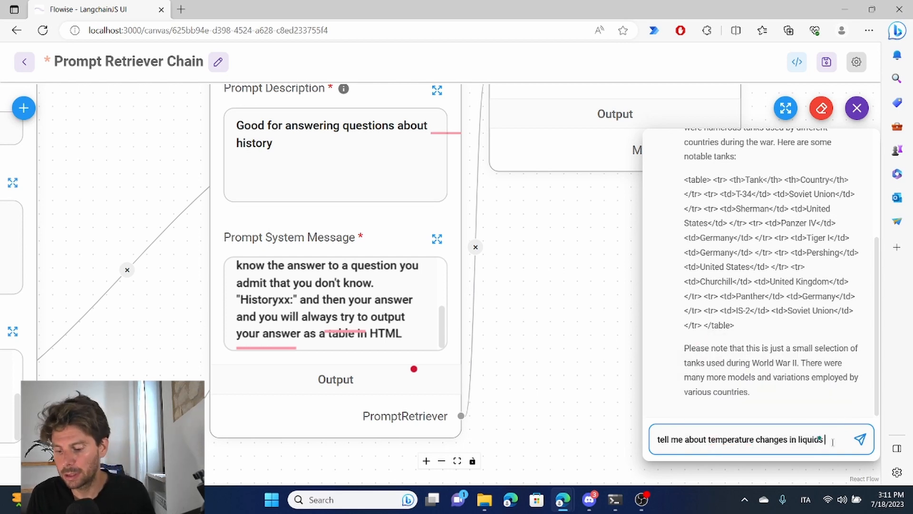
{"action": "key", "text": "Return"}
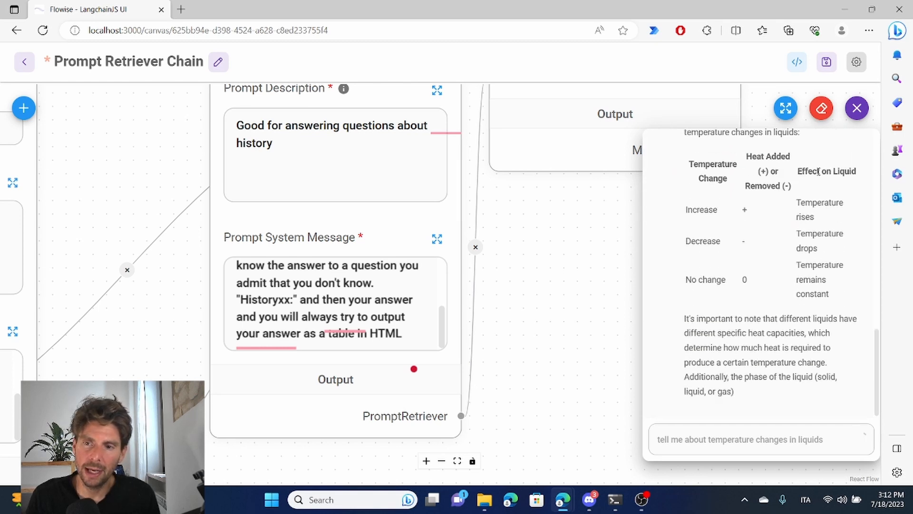
Step: Review the chat's physics answer and examine the pysices, math and history Prompt Retrievers, including the history system message
{"action": "scroll", "coordinate": [780, 262], "scroll_direction": "up", "scroll_amount": 4}
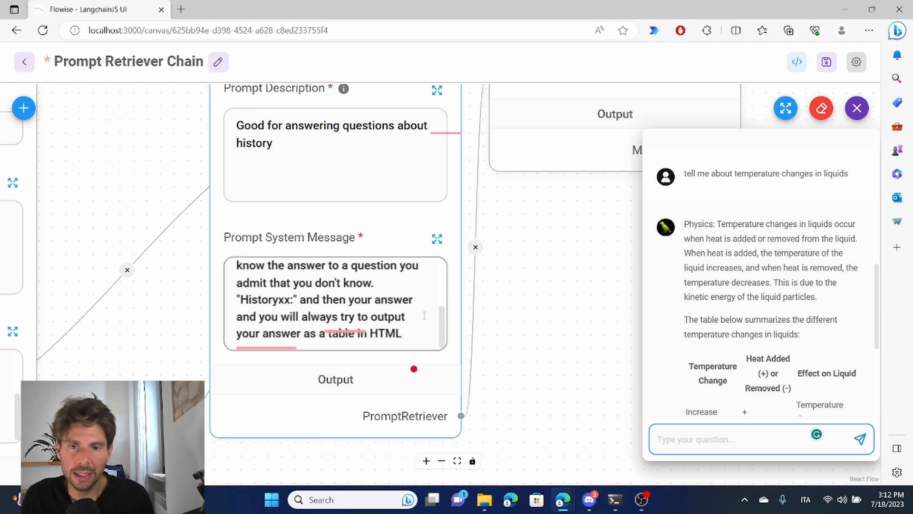
{"action": "left_click_drag", "start_coordinate": [527, 302], "coordinate": [872, 215]}
{"action": "left_click_drag", "start_coordinate": [446, 299], "coordinate": [664, 277]}
{"action": "left_click_drag", "start_coordinate": [239, 393], "coordinate": [55, 485]}
{"action": "scroll", "coordinate": [492, 198], "scroll_direction": "down", "scroll_amount": 5}
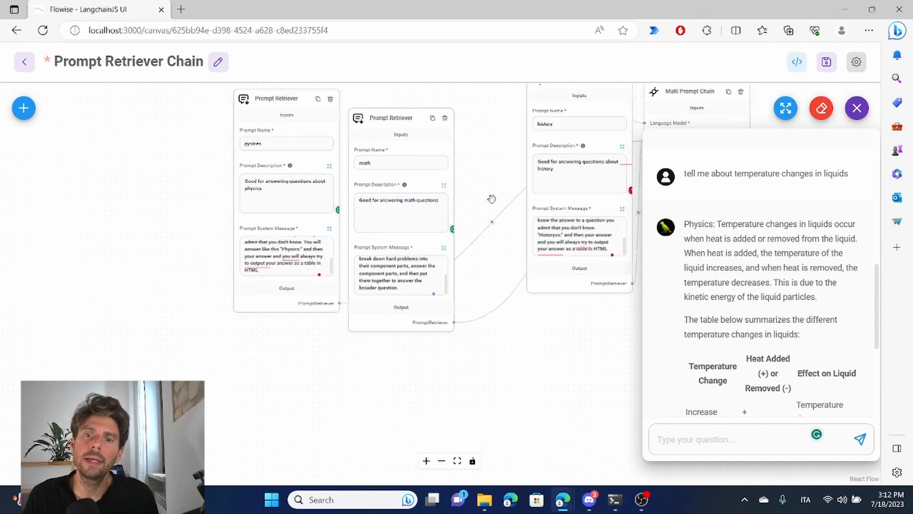
{"action": "left_click_drag", "start_coordinate": [492, 198], "coordinate": [279, 318]}
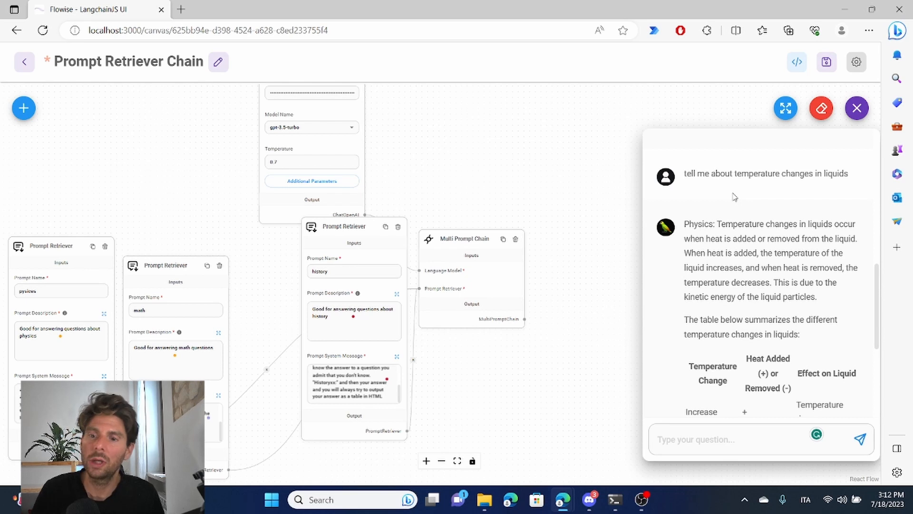
{"action": "left_click_drag", "start_coordinate": [402, 172], "coordinate": [539, 117]}
{"action": "scroll", "coordinate": [352, 256], "scroll_direction": "up", "scroll_amount": 8}
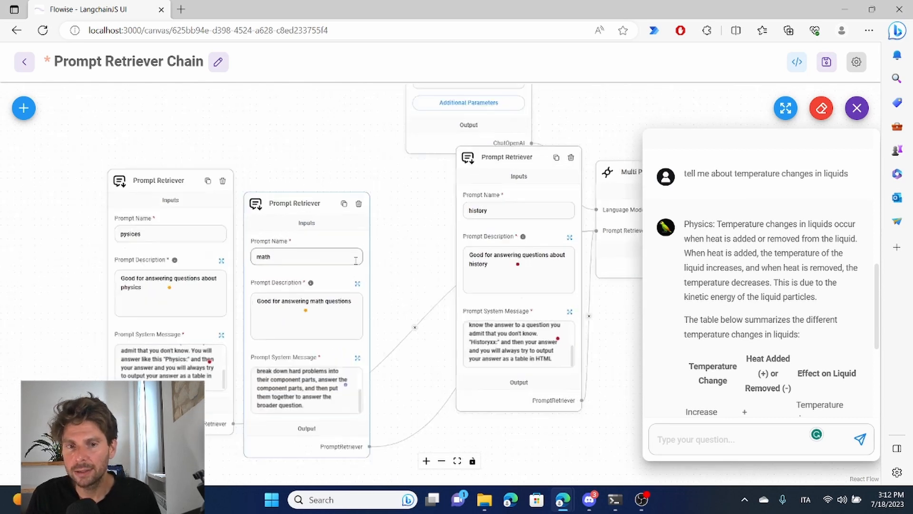
{"action": "left_click_drag", "start_coordinate": [434, 191], "coordinate": [219, 290]}
{"action": "left_click_drag", "start_coordinate": [309, 336], "coordinate": [164, 115]}
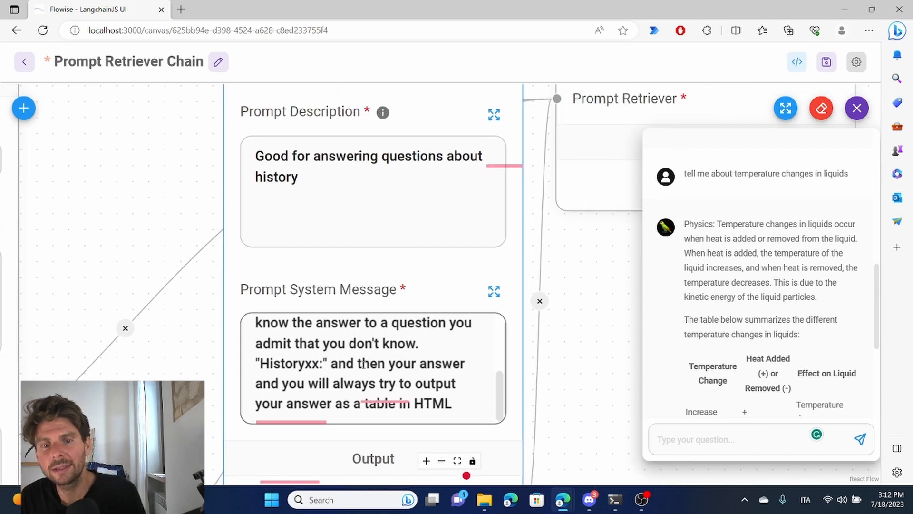